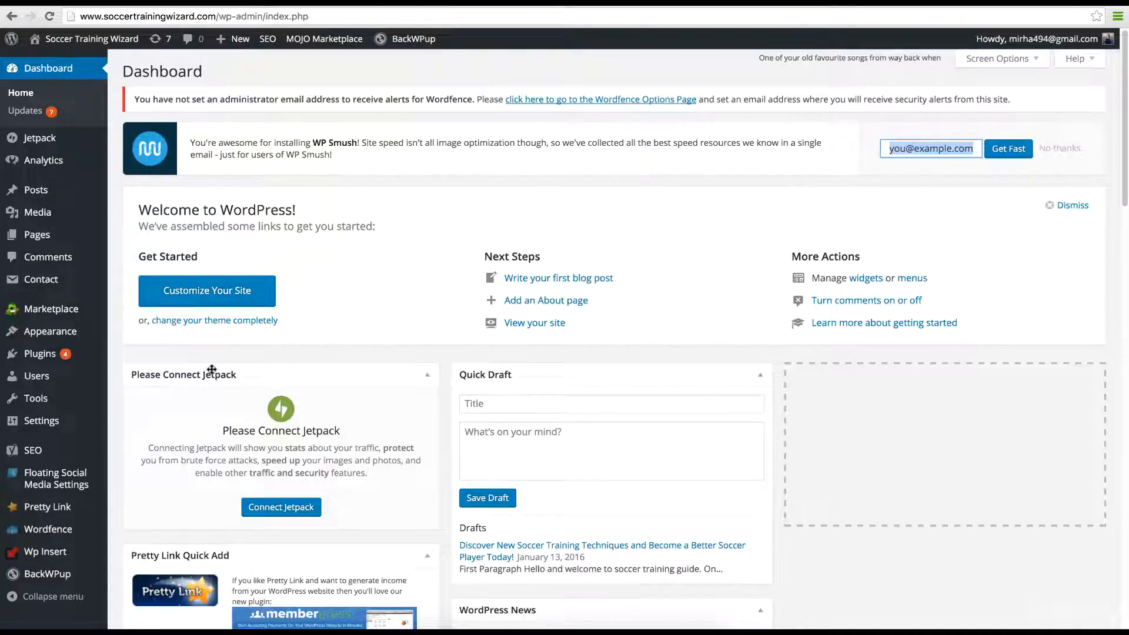
Step: Go from Installed Plugins to Contact Form 7's Settings to list its contact forms
{"action": "mouse_move", "coordinate": [58, 355]}
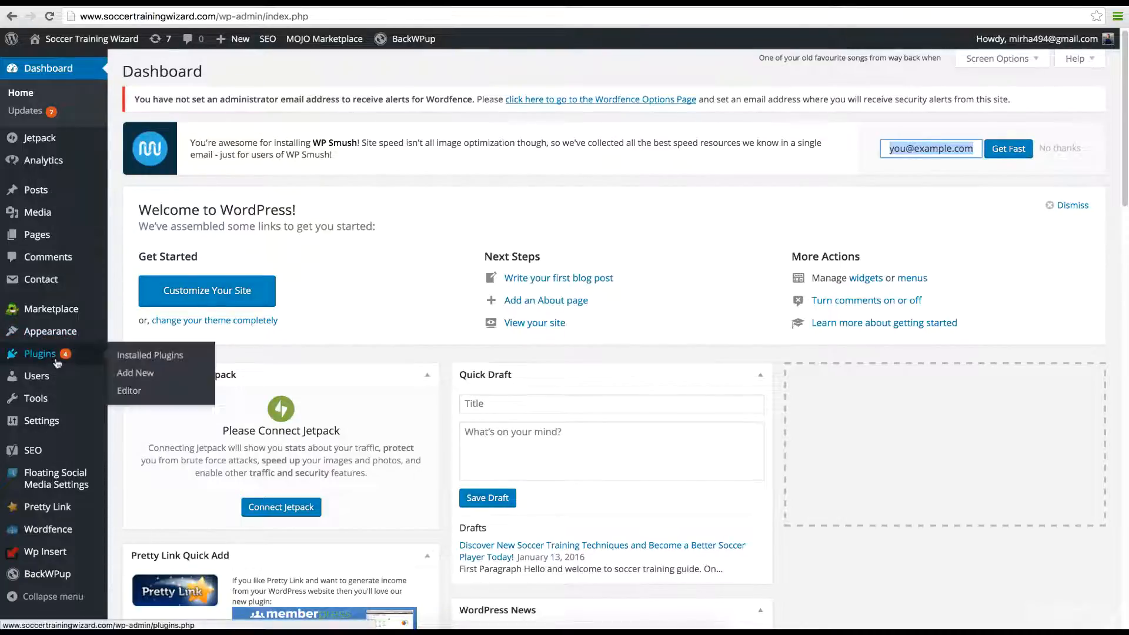
{"action": "left_click", "coordinate": [146, 357]}
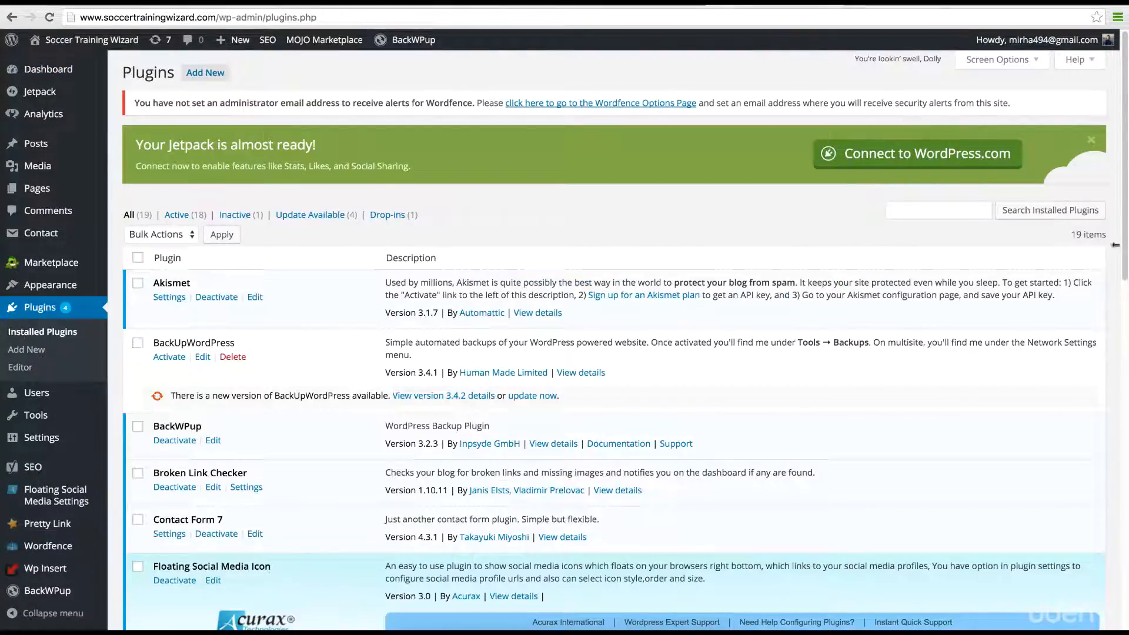
{"action": "left_click_drag", "start_coordinate": [1124, 164], "coordinate": [1121, 236]}
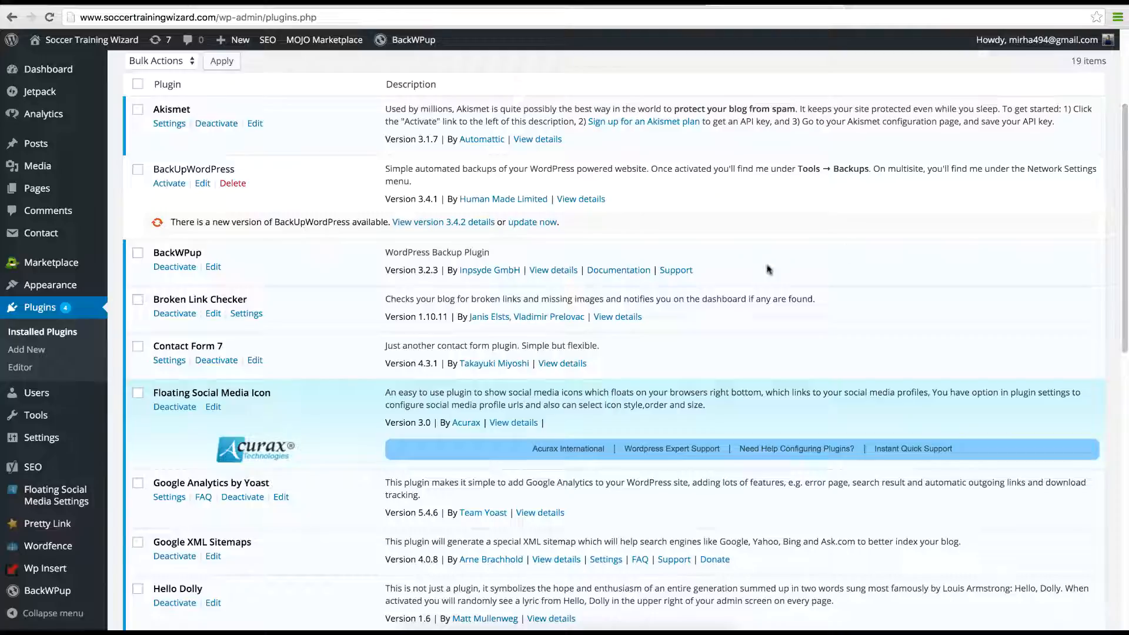
{"action": "left_click", "coordinate": [171, 365]}
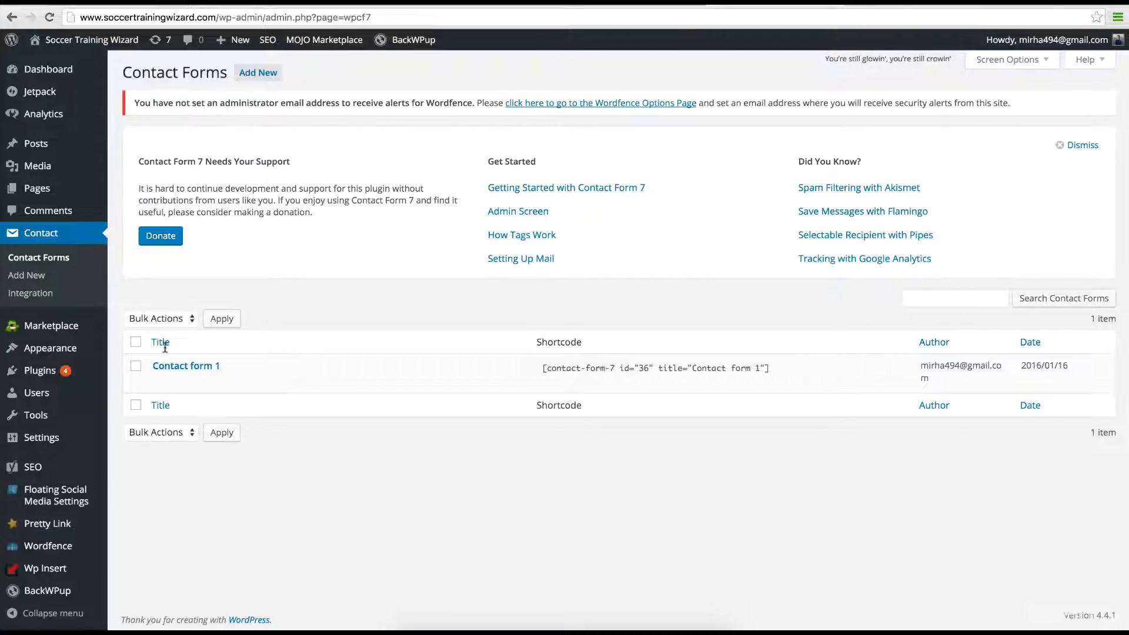
Step: Open 'Contact form 1' (shortcode id 36) in the form editor
{"action": "mouse_move", "coordinate": [300, 391]}
{"action": "left_click", "coordinate": [161, 381]}
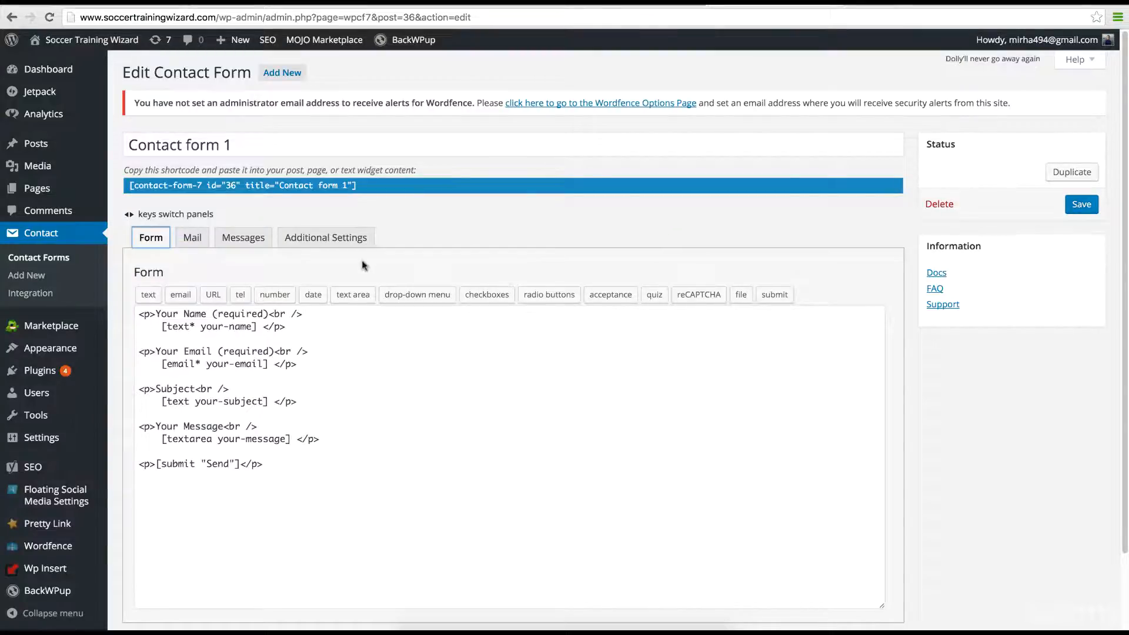
Step: Use the reCAPTCHA tag popup's link to reach Contact Form 7's reCAPTCHA help page
{"action": "left_click", "coordinate": [708, 299]}
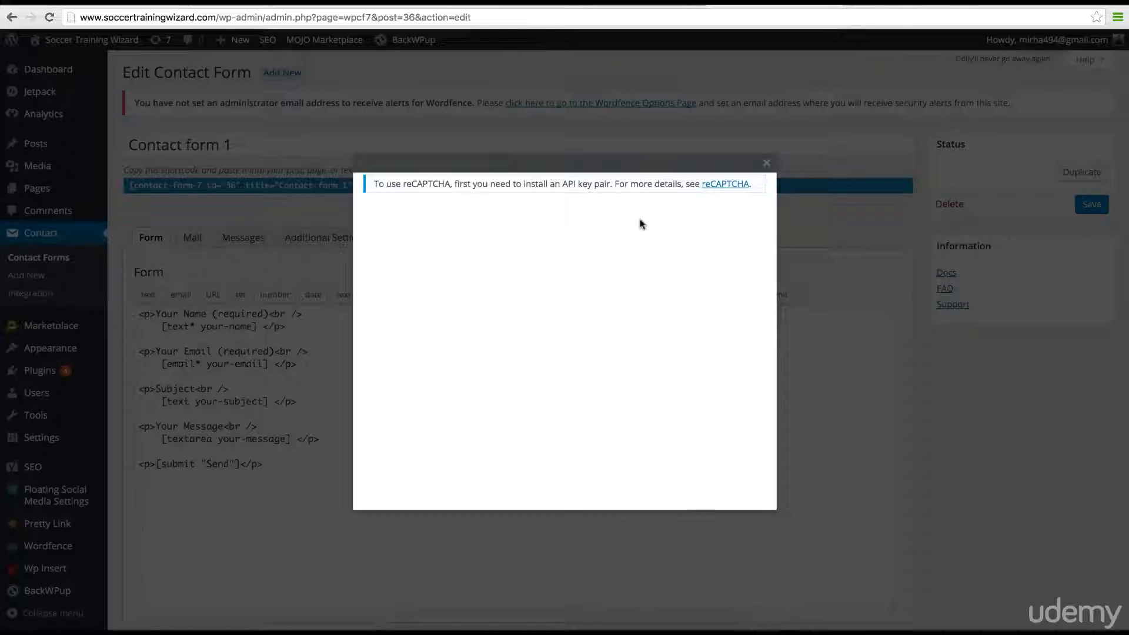
{"action": "left_click", "coordinate": [717, 187]}
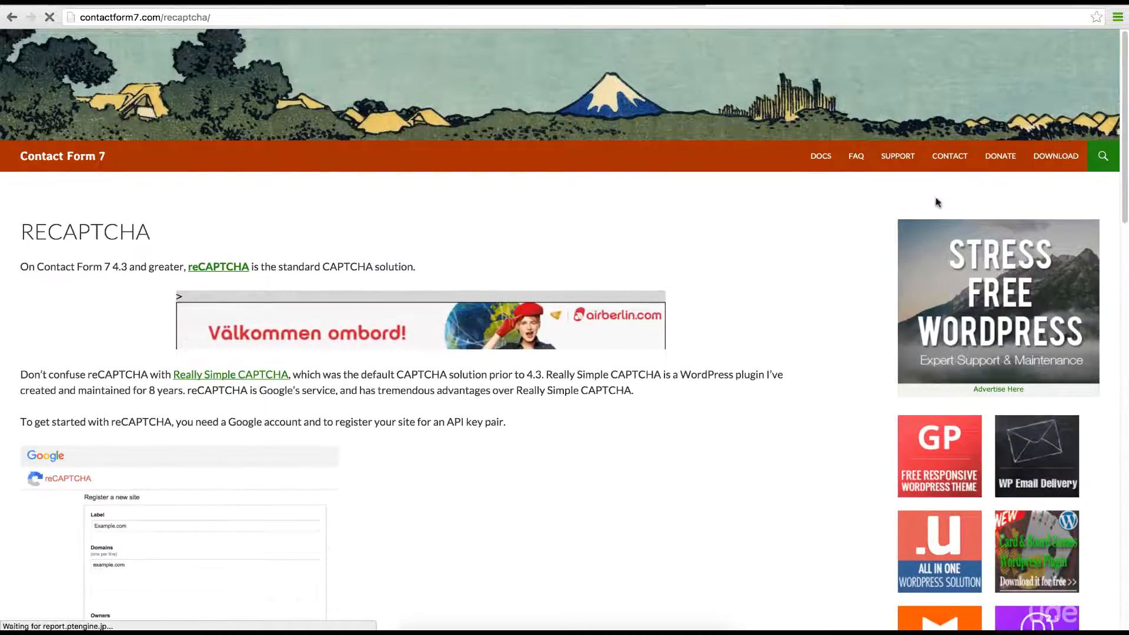
Step: Read the reCAPTCHA setup steps and follow the link to Google's reCAPTCHA admin page
{"action": "scroll", "coordinate": [1101, 288], "scroll_direction": "down", "scroll_amount": 10}
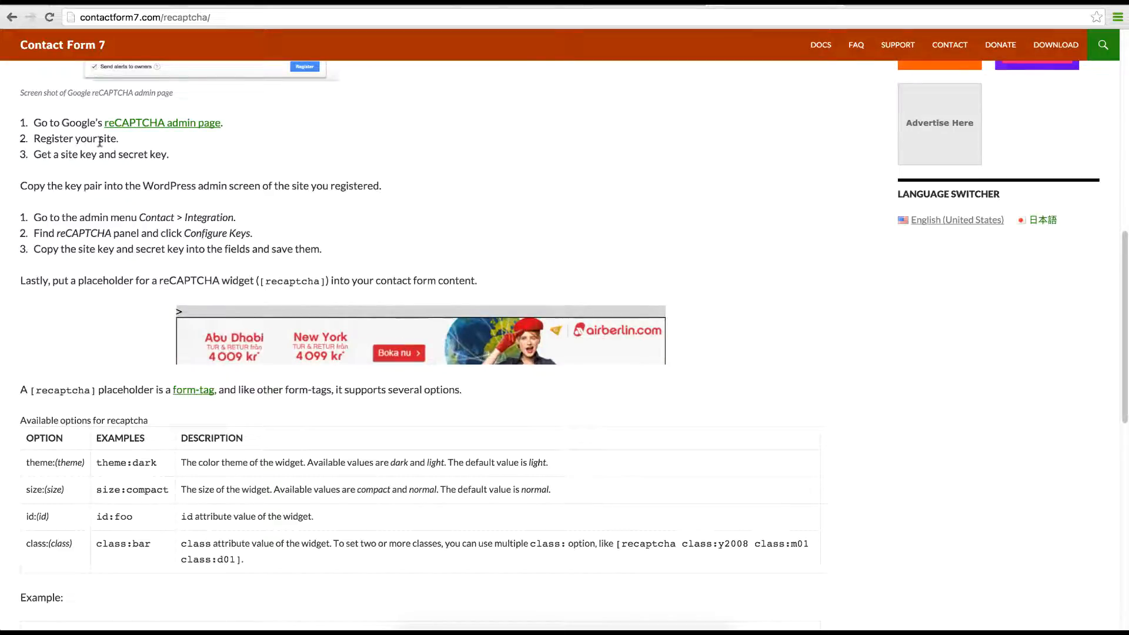
{"action": "left_click", "coordinate": [174, 130]}
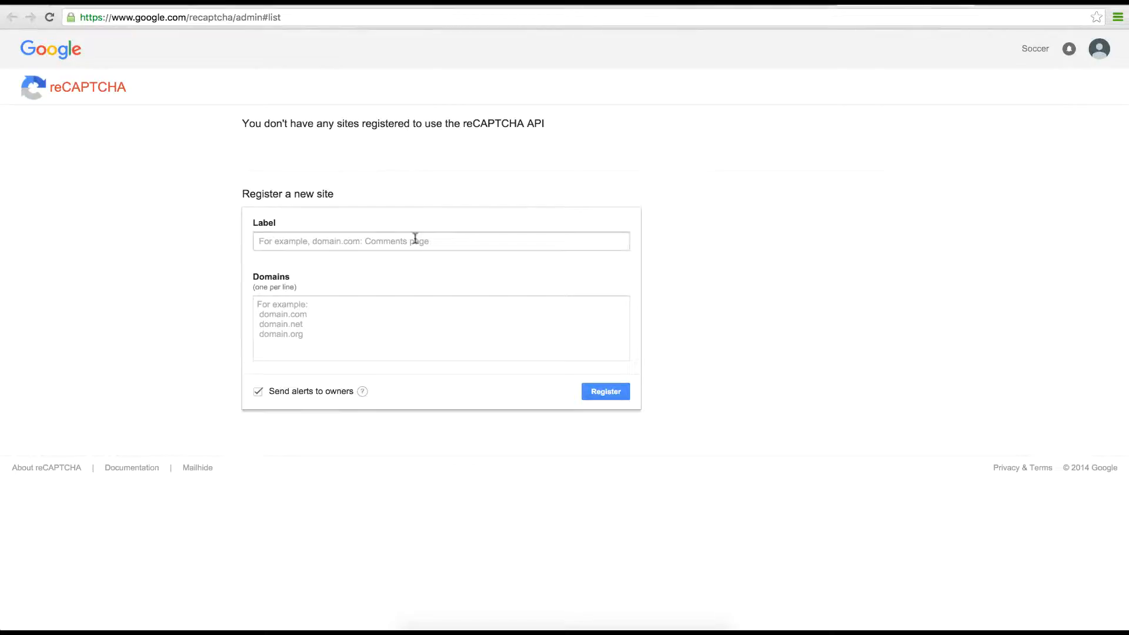
Step: Register a reCAPTCHA site labelled 'Soccer Training Wizard' for domain soccertrainingwizard.com
{"action": "left_click", "coordinate": [410, 239]}
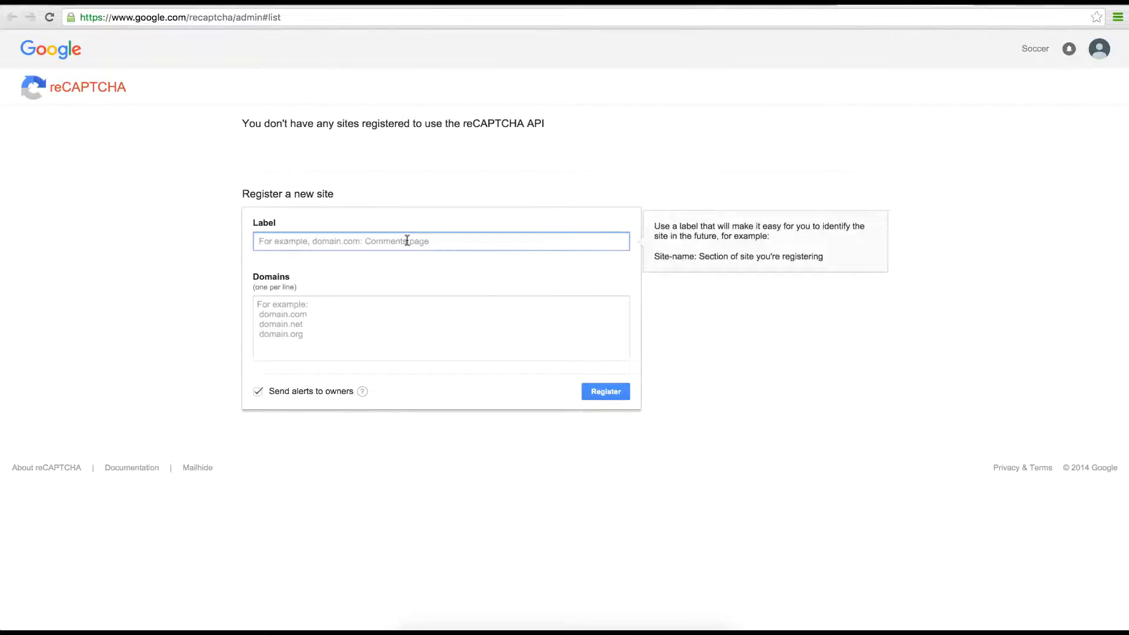
{"action": "type", "text": "Soccer Train"}
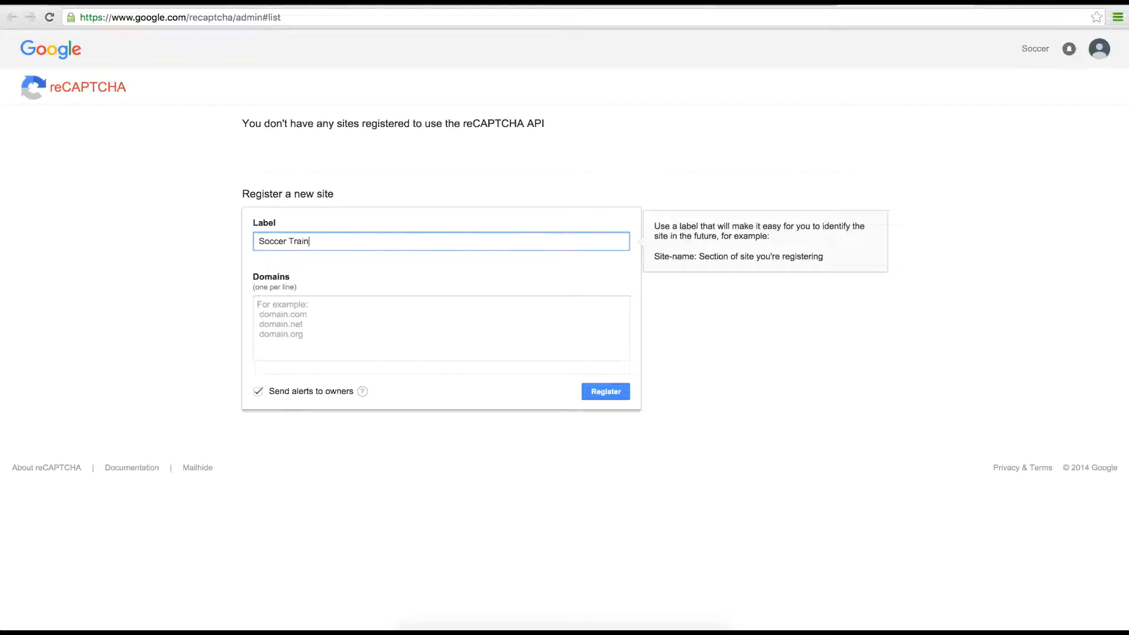
{"action": "type", "text": "g Wizard"}
{"action": "left_click", "coordinate": [347, 328]}
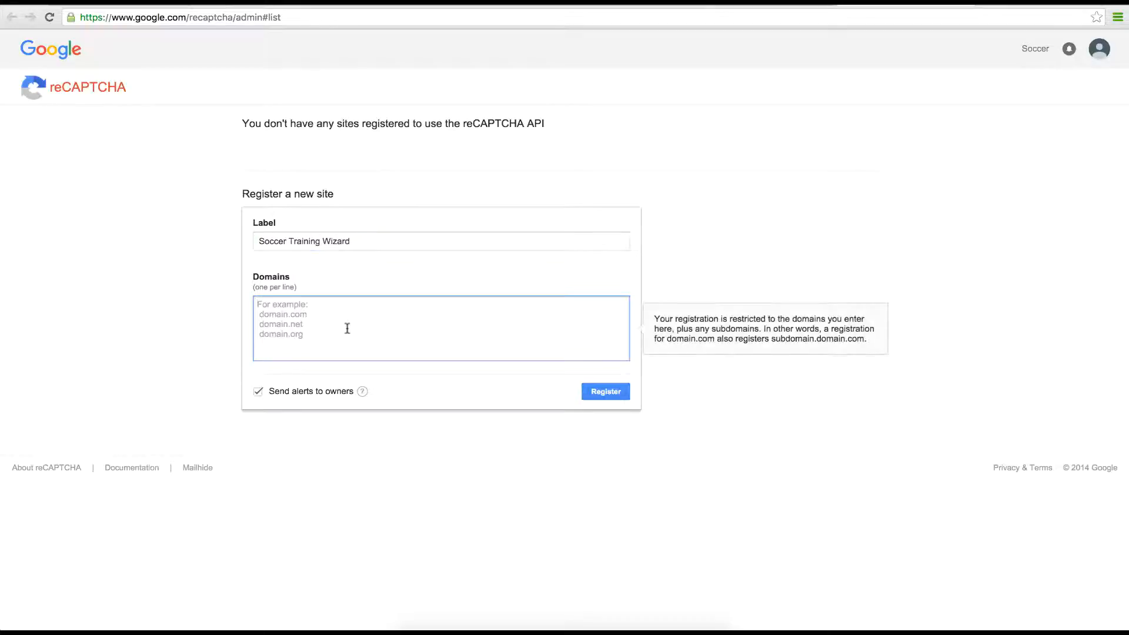
{"action": "type", "text": "soccertra"}
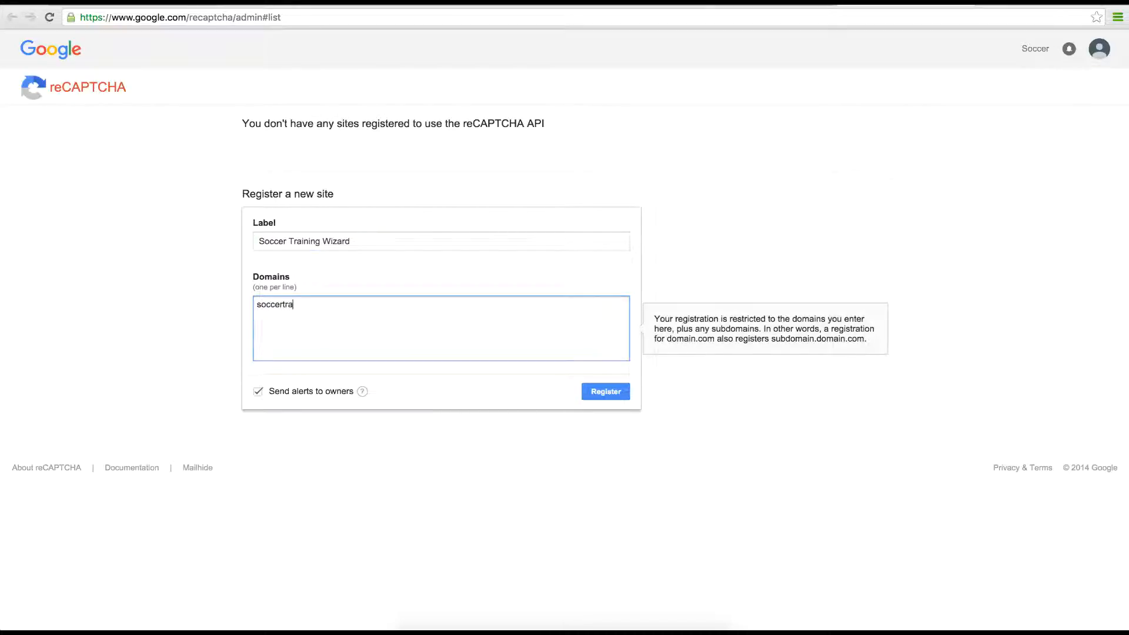
{"action": "type", "text": "iningwix"}
{"action": "type", "text": "ard.com"}
{"action": "key", "text": "Tab"}
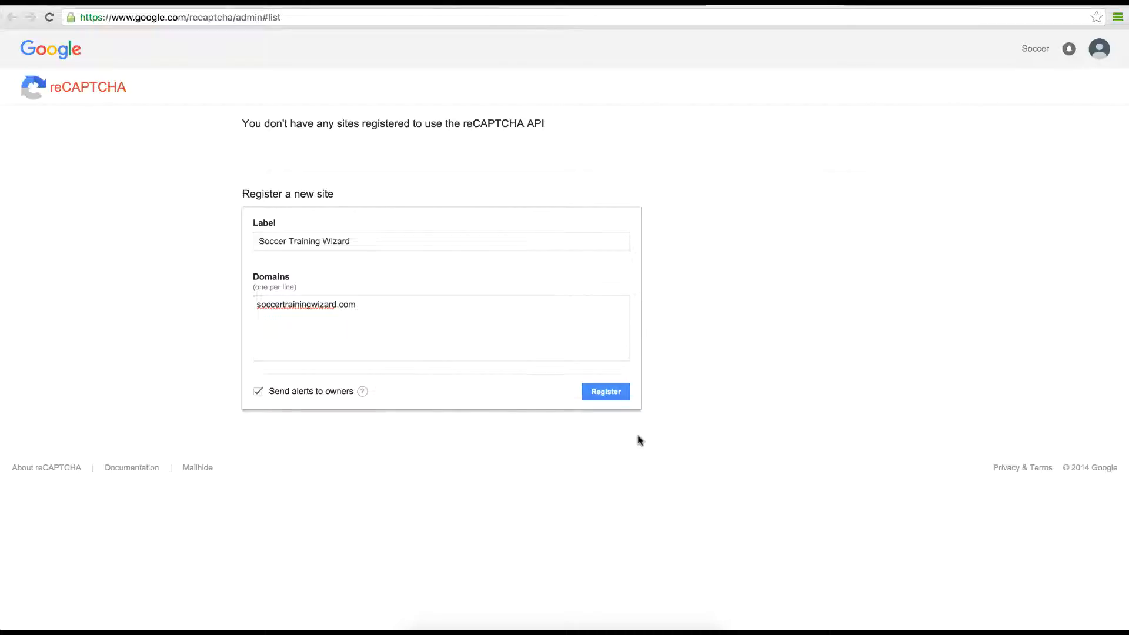
{"action": "left_click", "coordinate": [615, 395]}
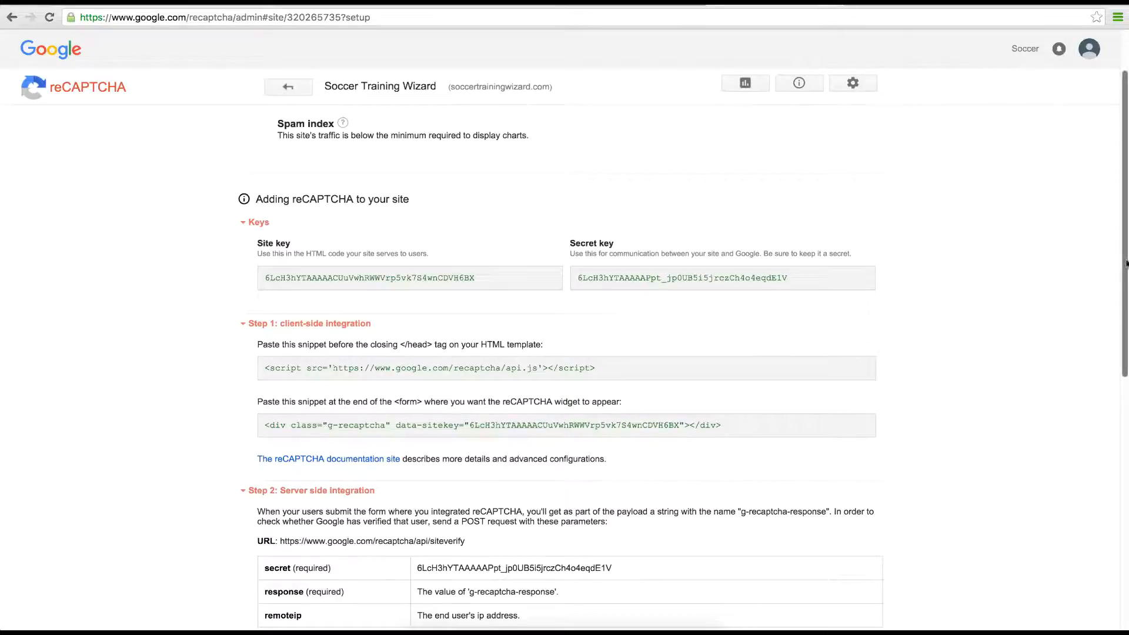
Step: Check the new site's key pair in the Keys section, then return to the contactform7.com guide
{"action": "left_click_drag", "start_coordinate": [1126, 264], "coordinate": [1126, 279]}
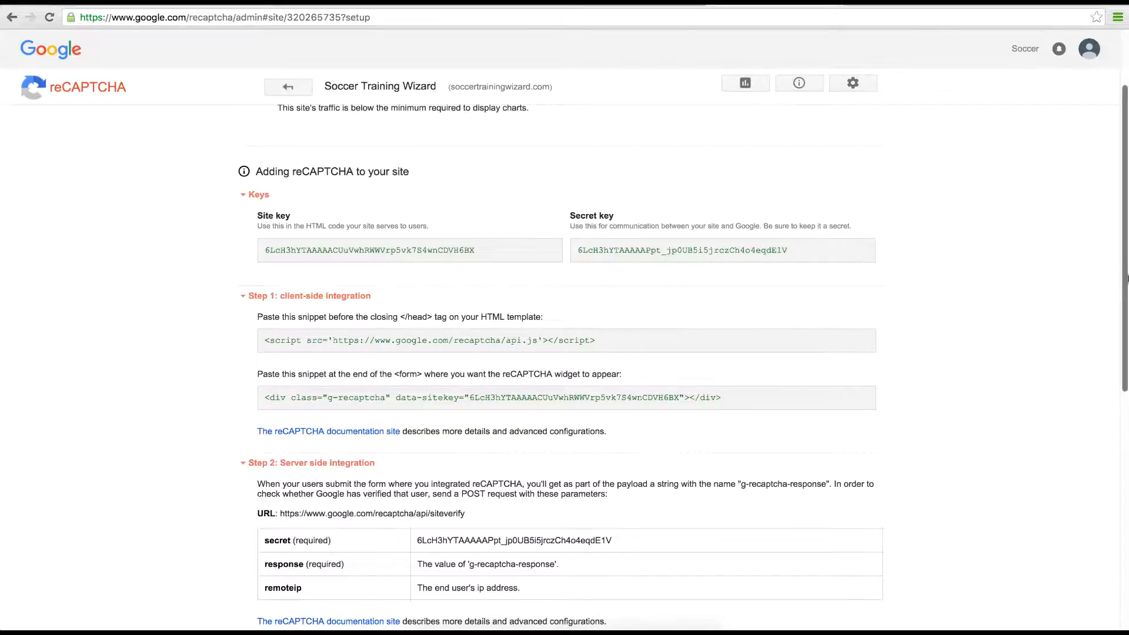
{"action": "left_click_drag", "start_coordinate": [1126, 279], "coordinate": [1101, 310]}
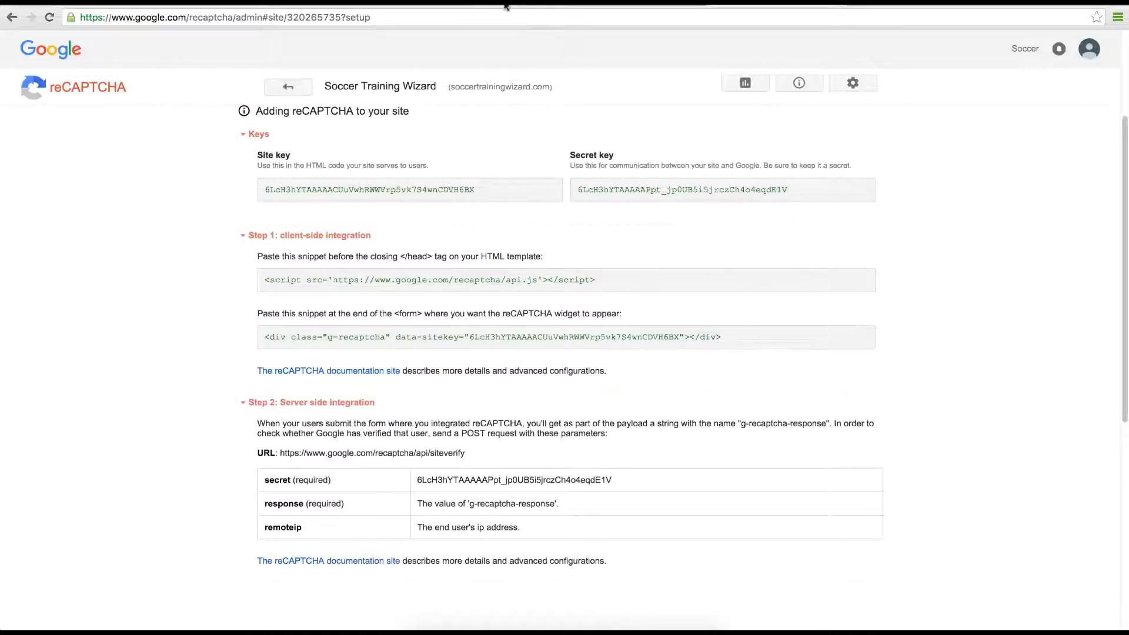
{"action": "left_click", "coordinate": [629, 7]}
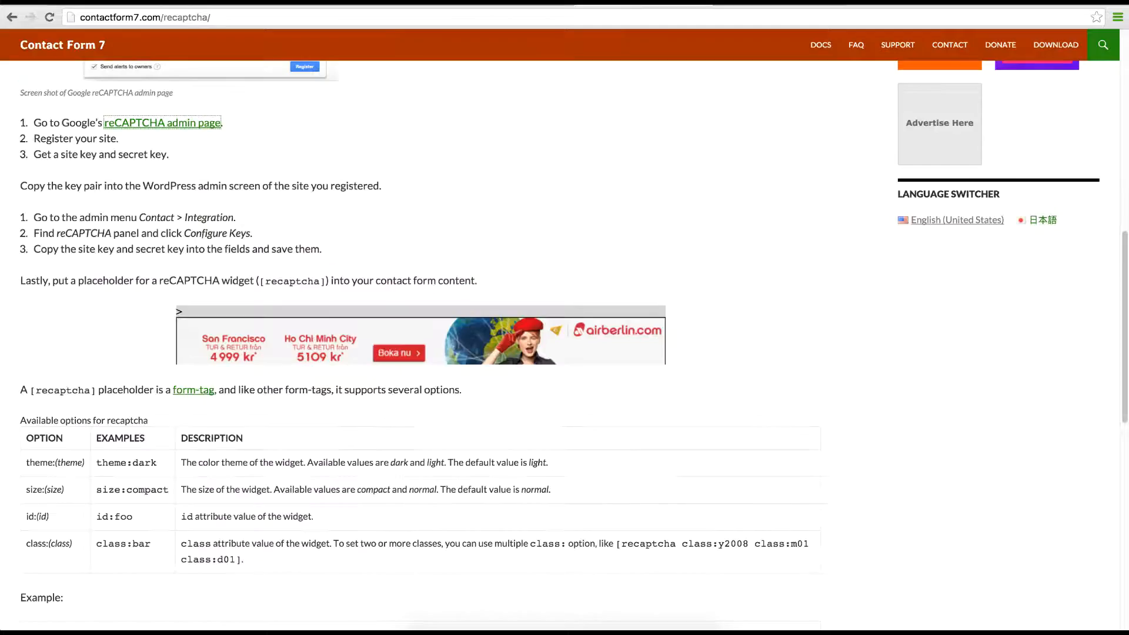
Step: Open Contact > Integration in WordPress and start configuring the reCAPTCHA keys
{"action": "left_click", "coordinate": [10, 18]}
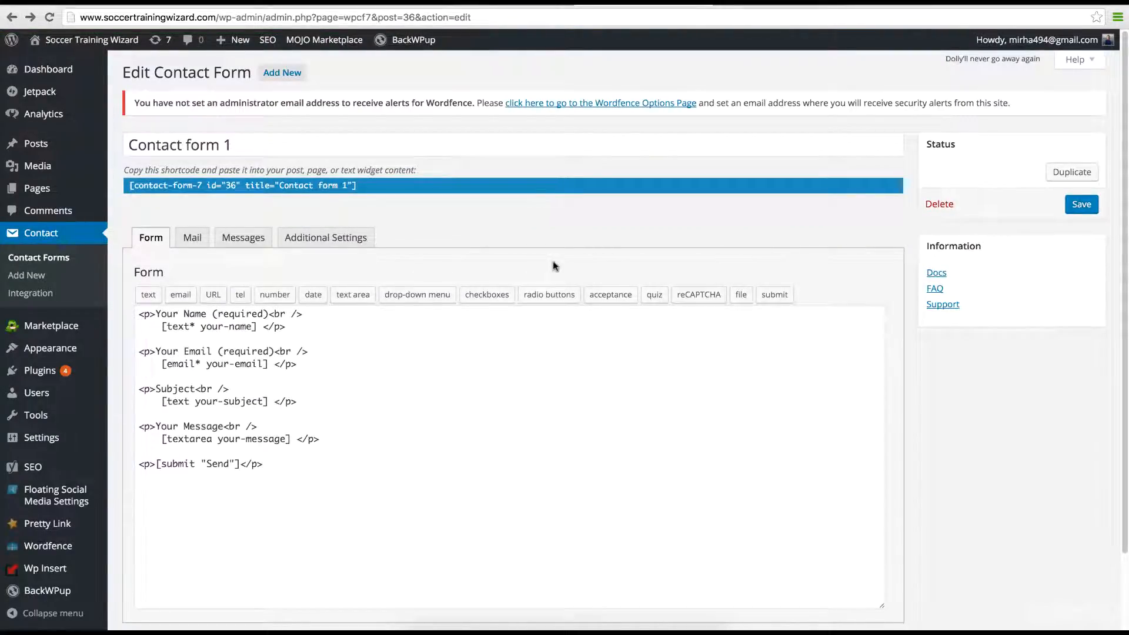
{"action": "left_click", "coordinate": [24, 294]}
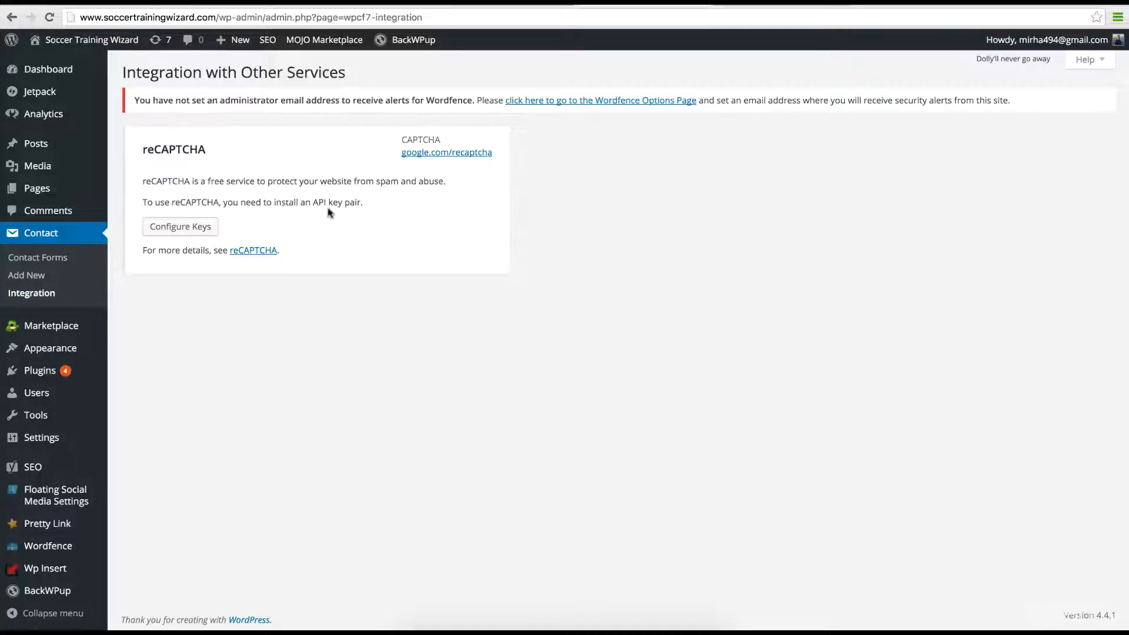
{"action": "left_click", "coordinate": [186, 233]}
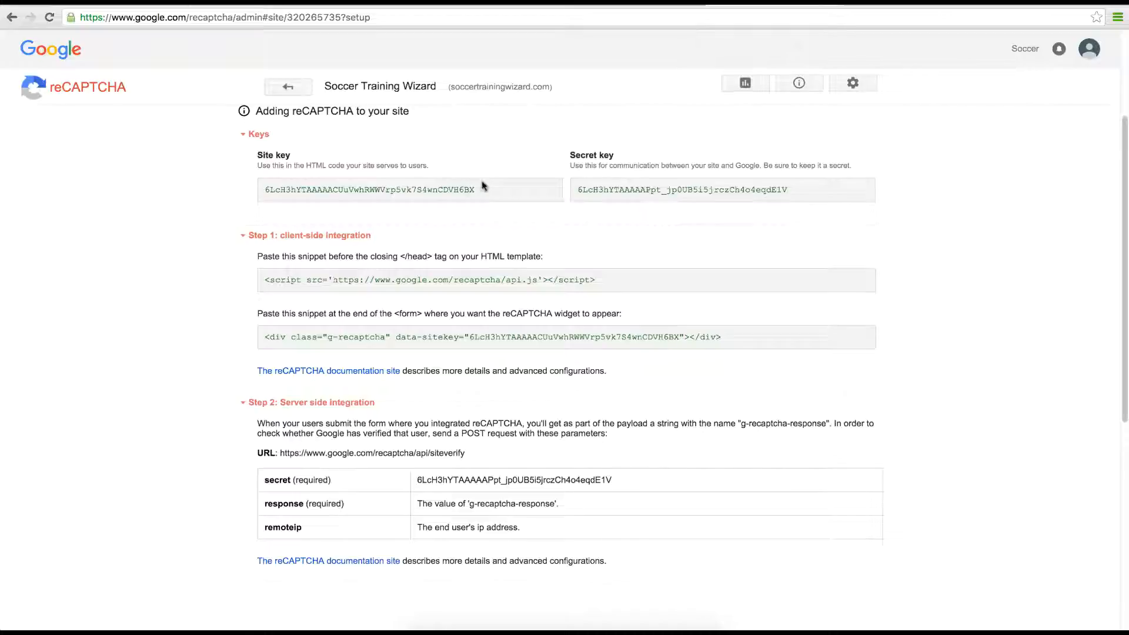
Step: Copy the reCAPTCHA site key from Google into the Site Key field
{"action": "left_click_drag", "start_coordinate": [484, 185], "coordinate": [253, 181]}
{"action": "key", "text": "ctrl+c"}
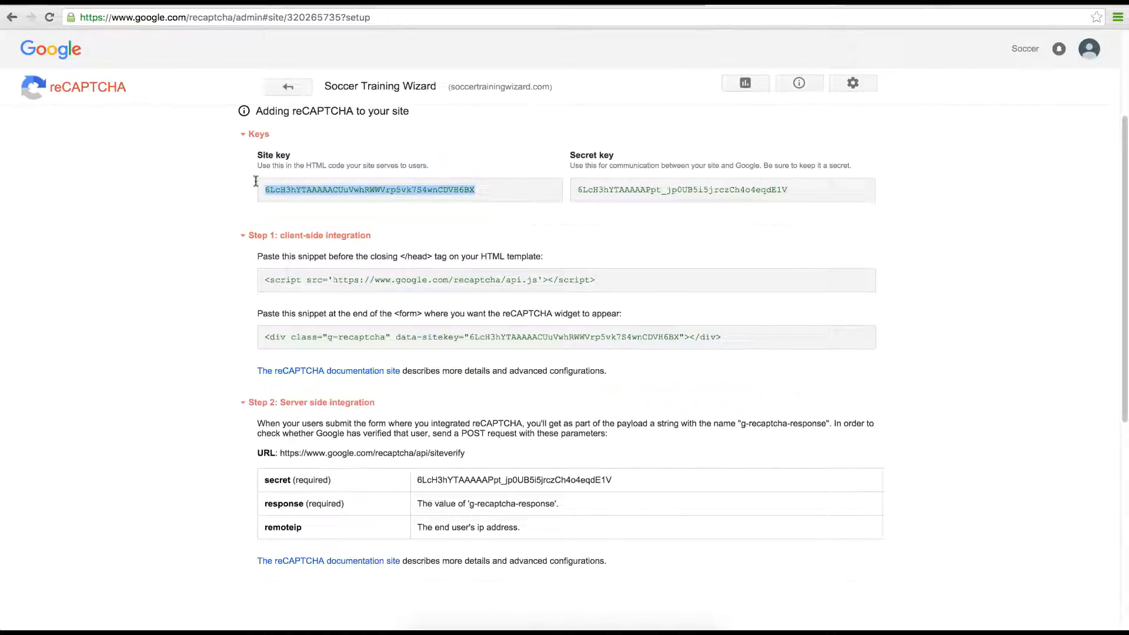
{"action": "left_click", "coordinate": [644, 4]}
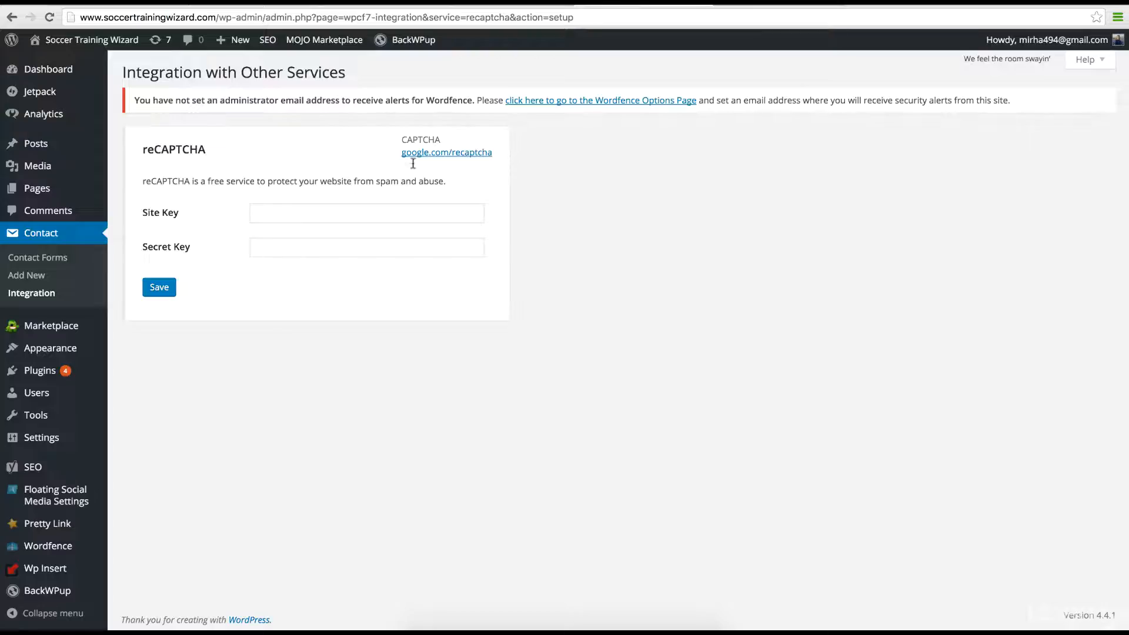
{"action": "left_click", "coordinate": [358, 213]}
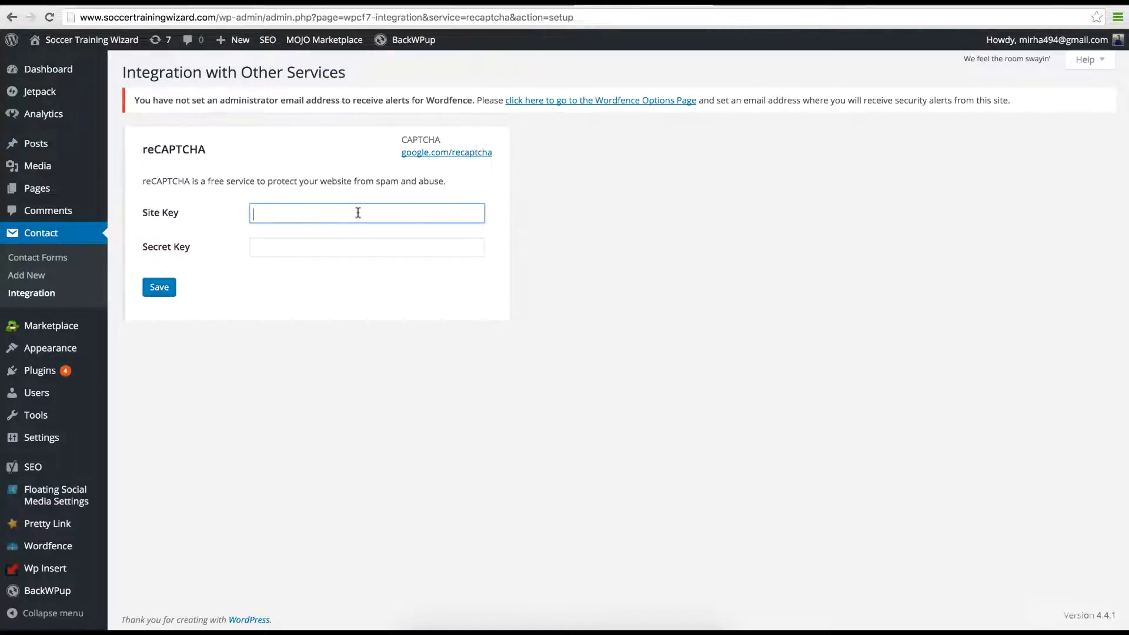
{"action": "key", "text": "ctrl+v"}
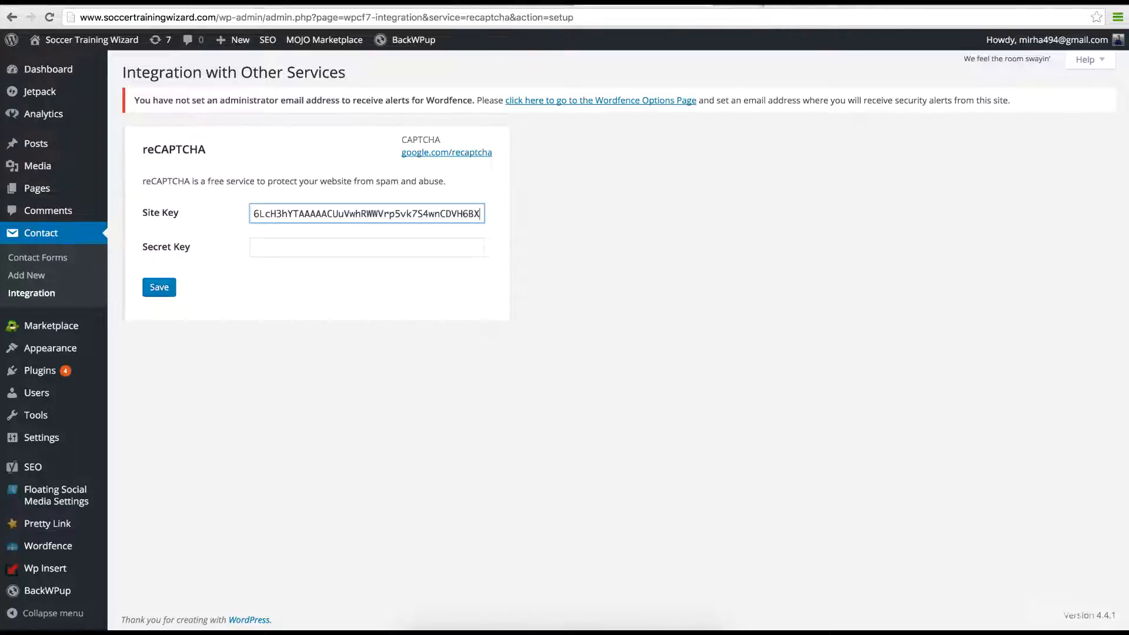
Step: Copy the secret key into the Secret Key field and save the integration settings
{"action": "left_click", "coordinate": [764, 4]}
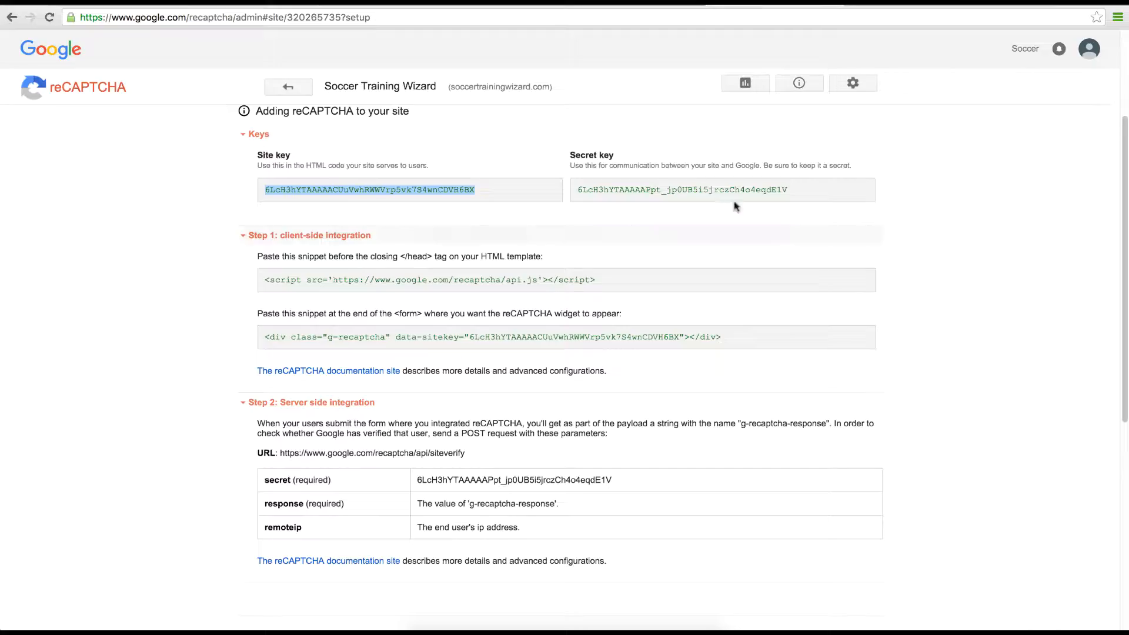
{"action": "left_click_drag", "start_coordinate": [798, 194], "coordinate": [574, 194]}
{"action": "key", "text": "super+c"}
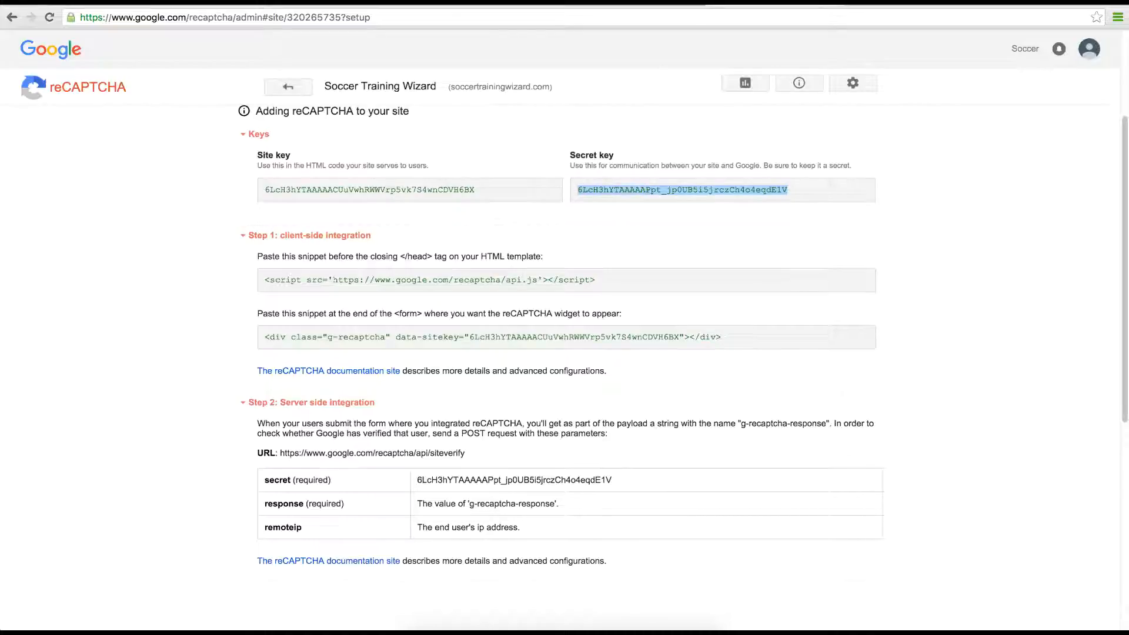
{"action": "left_click", "coordinate": [623, 3]}
{"action": "left_click", "coordinate": [383, 252]}
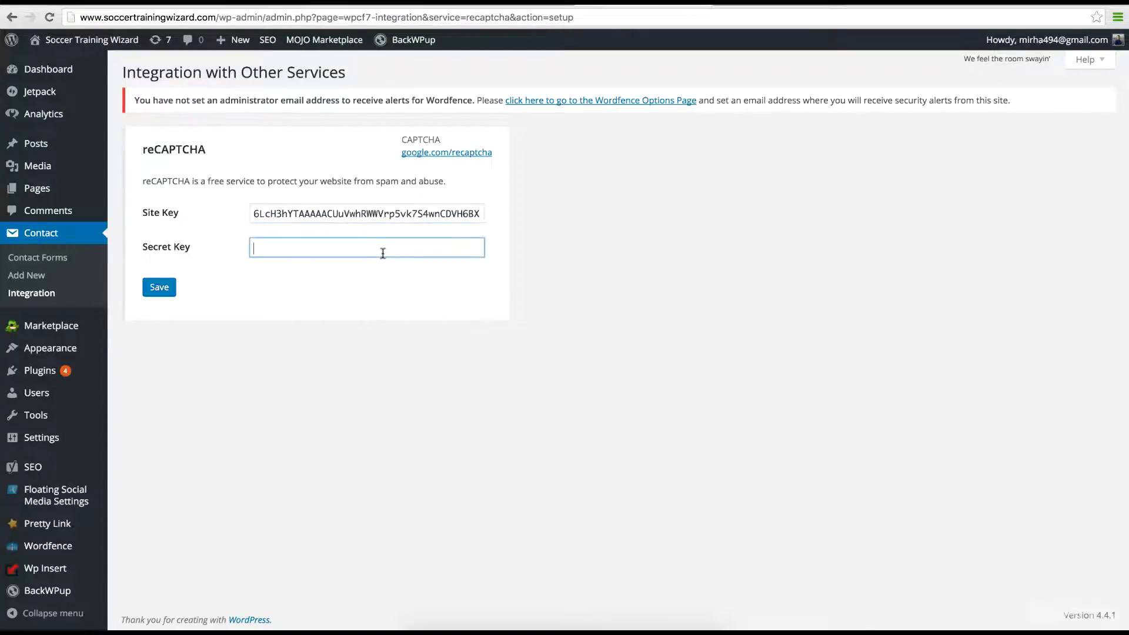
{"action": "key", "text": "super+v"}
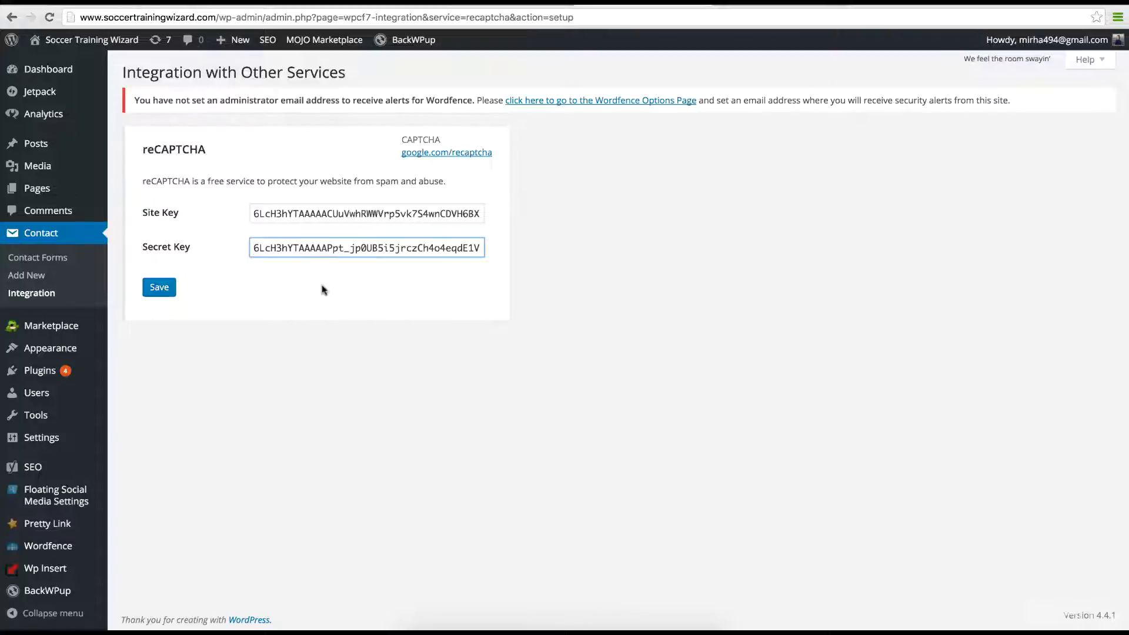
{"action": "left_click", "coordinate": [155, 288]}
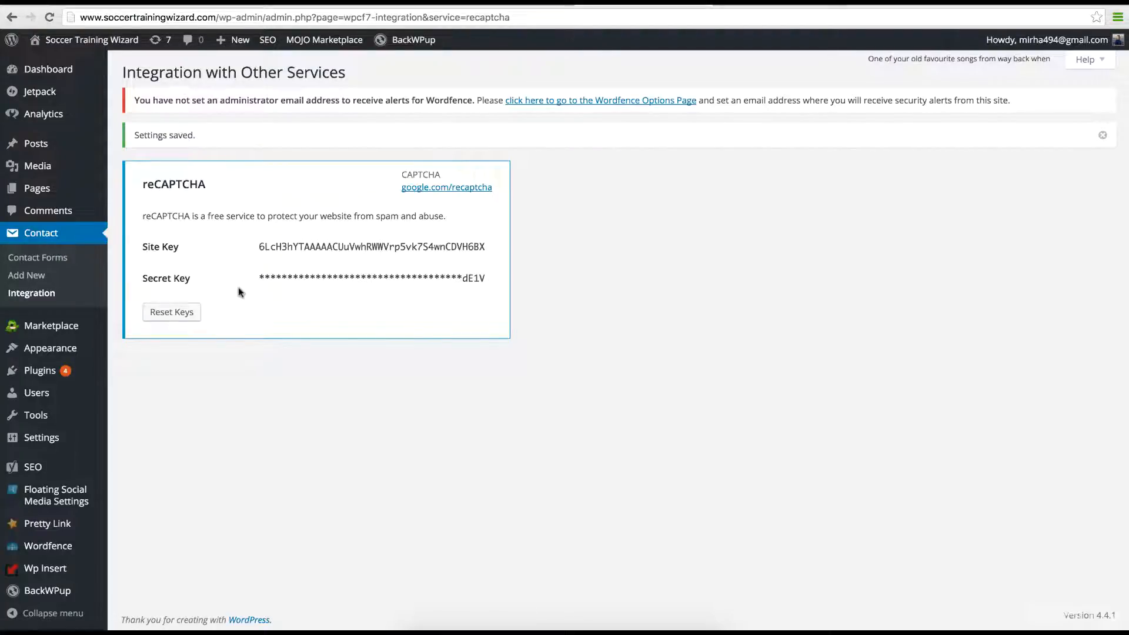
Step: Edit Contact form 1 with the cursor after the Send line and open the reCAPTCHA tag generator
{"action": "left_click", "coordinate": [68, 262]}
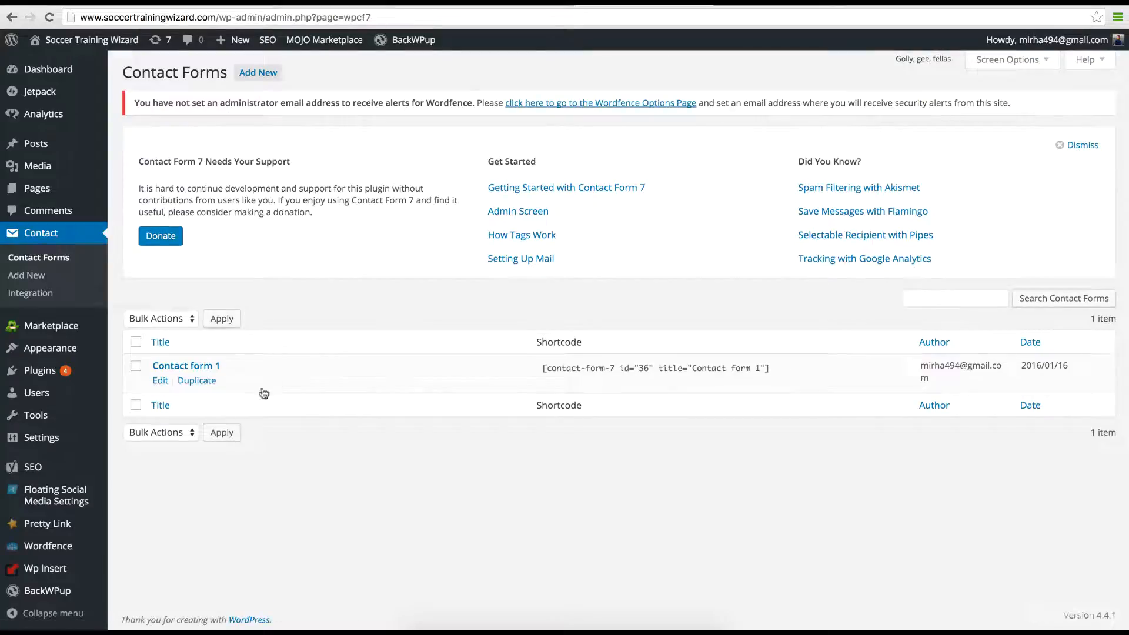
{"action": "left_click", "coordinate": [160, 381]}
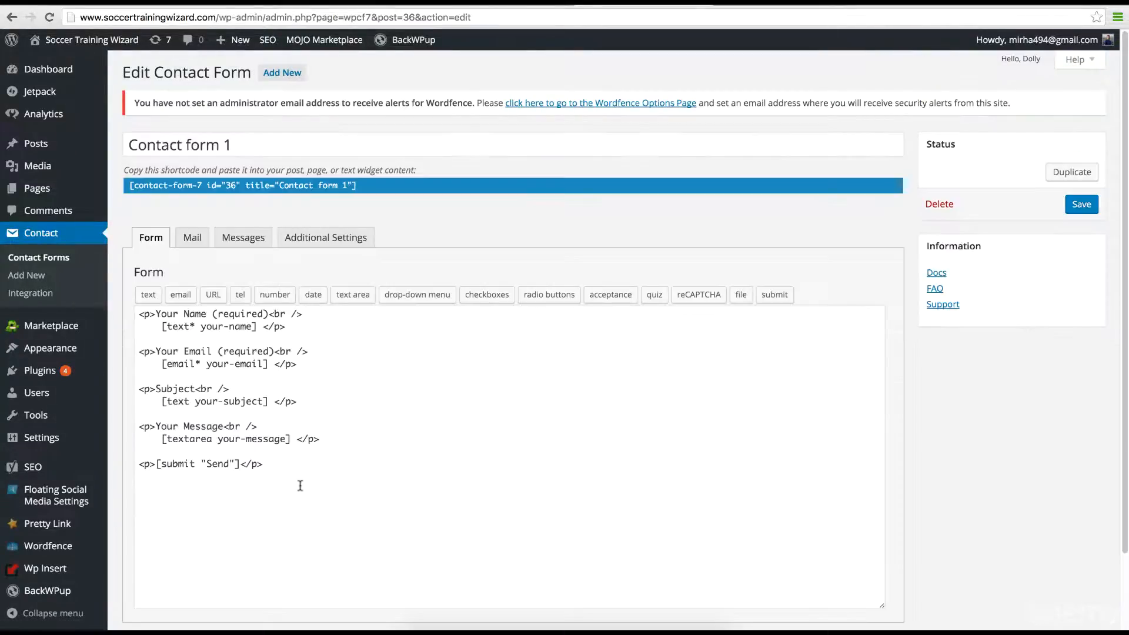
{"action": "left_click", "coordinate": [272, 468]}
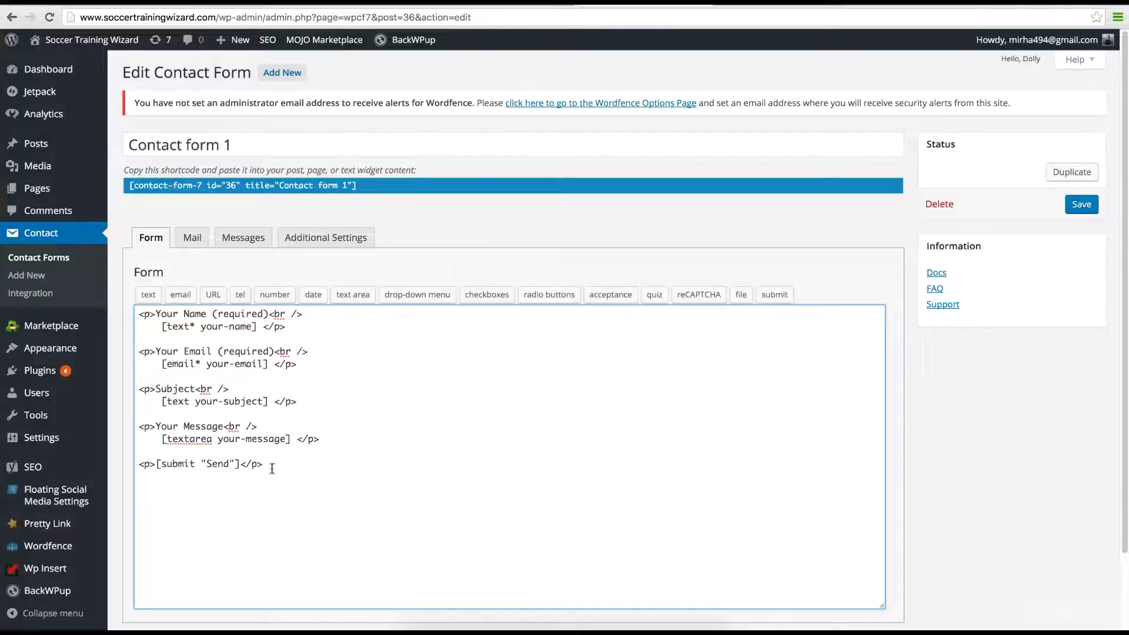
{"action": "left_click", "coordinate": [244, 487]}
{"action": "left_click", "coordinate": [699, 295]}
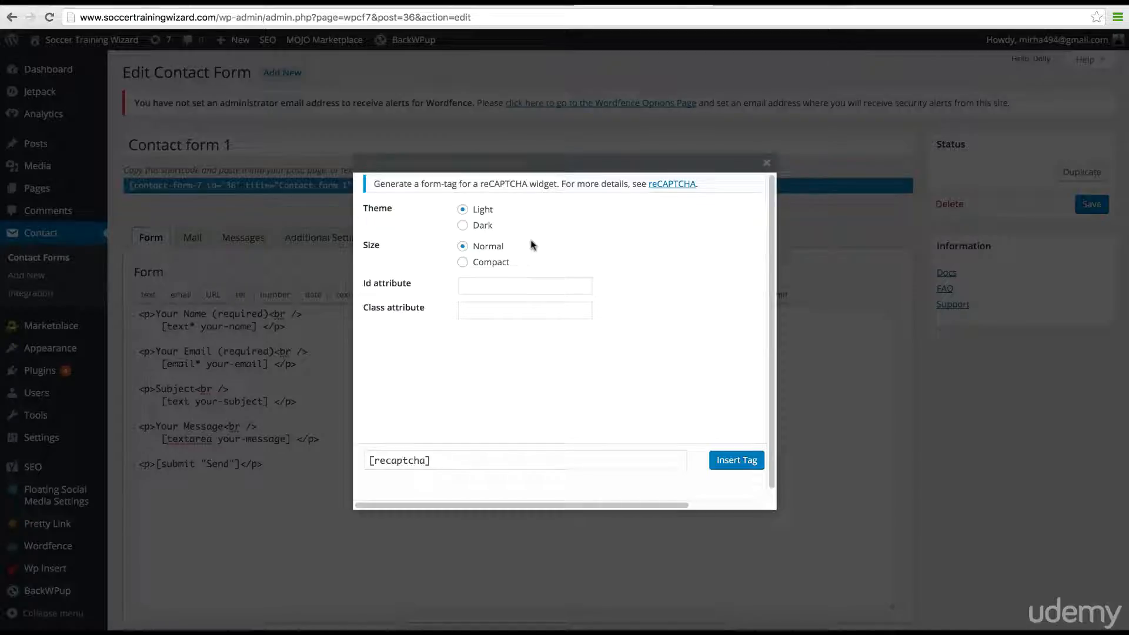
Step: Insert a [recaptcha theme:dark] tag with the Dark theme below the Send line
{"action": "left_click", "coordinate": [462, 226]}
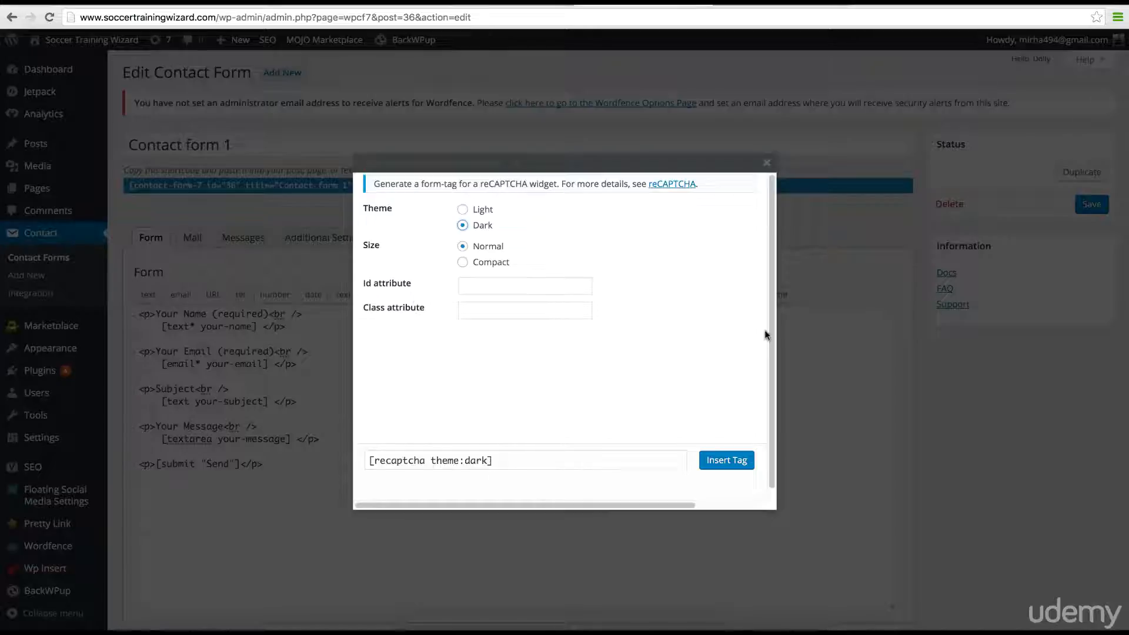
{"action": "scroll", "coordinate": [771, 333], "scroll_direction": "down", "scroll_amount": 1}
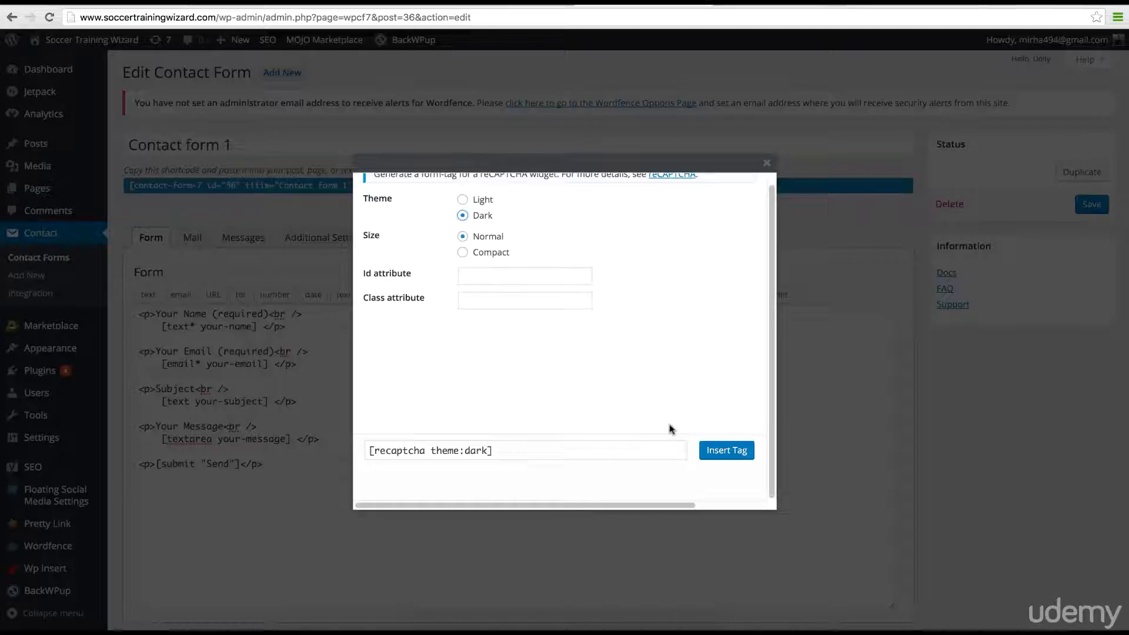
{"action": "left_click", "coordinate": [725, 449]}
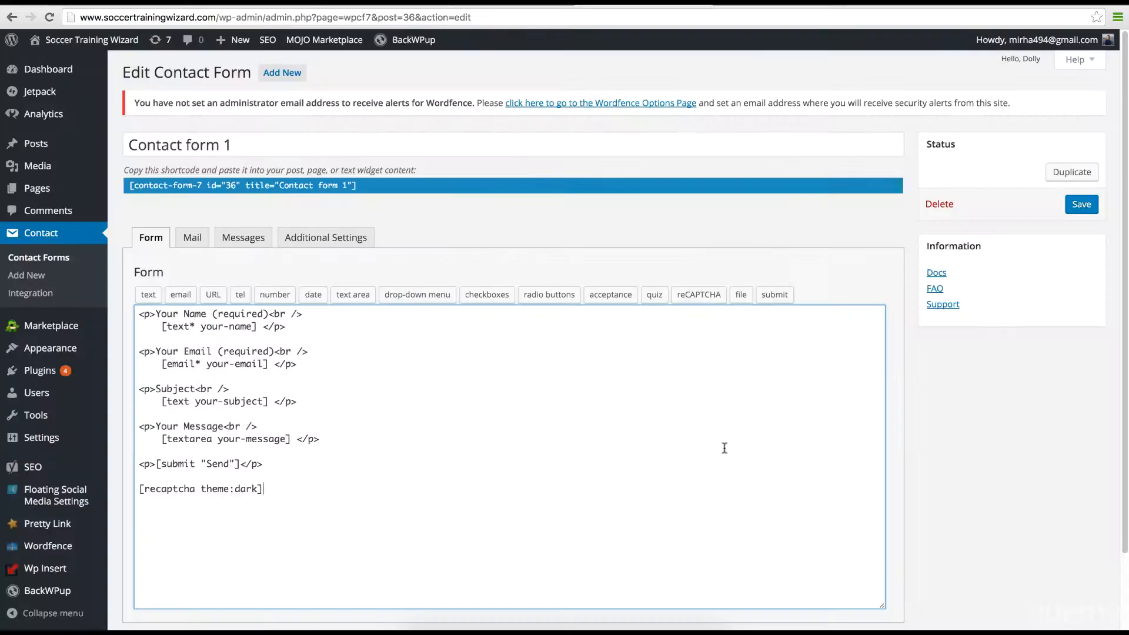
Step: Save Contact form 1 so the [recaptcha theme:dark] tag is kept
{"action": "left_click", "coordinate": [1083, 207]}
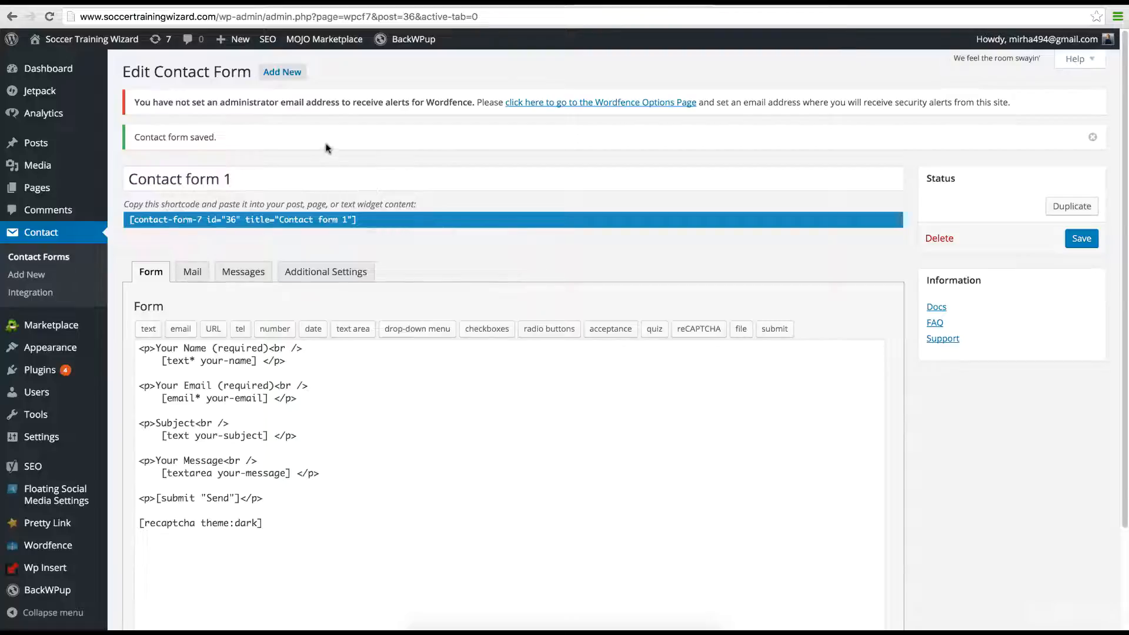
Step: View the live Contact Me page from All Pages and check the dark reCAPTCHA below Send
{"action": "mouse_move", "coordinate": [46, 194]}
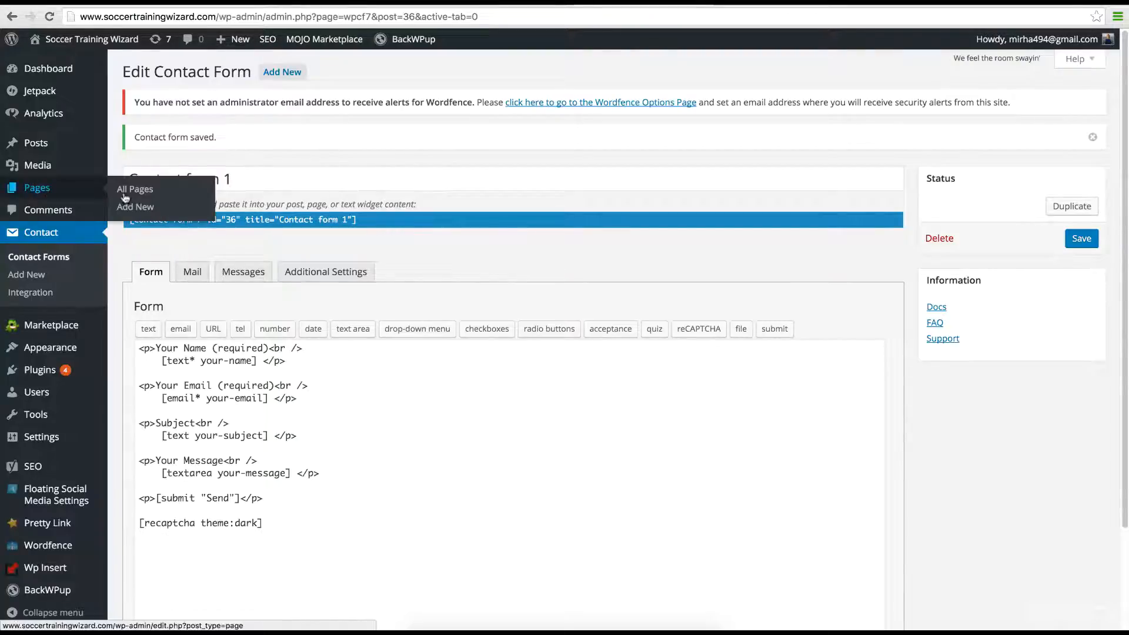
{"action": "left_click", "coordinate": [144, 190]}
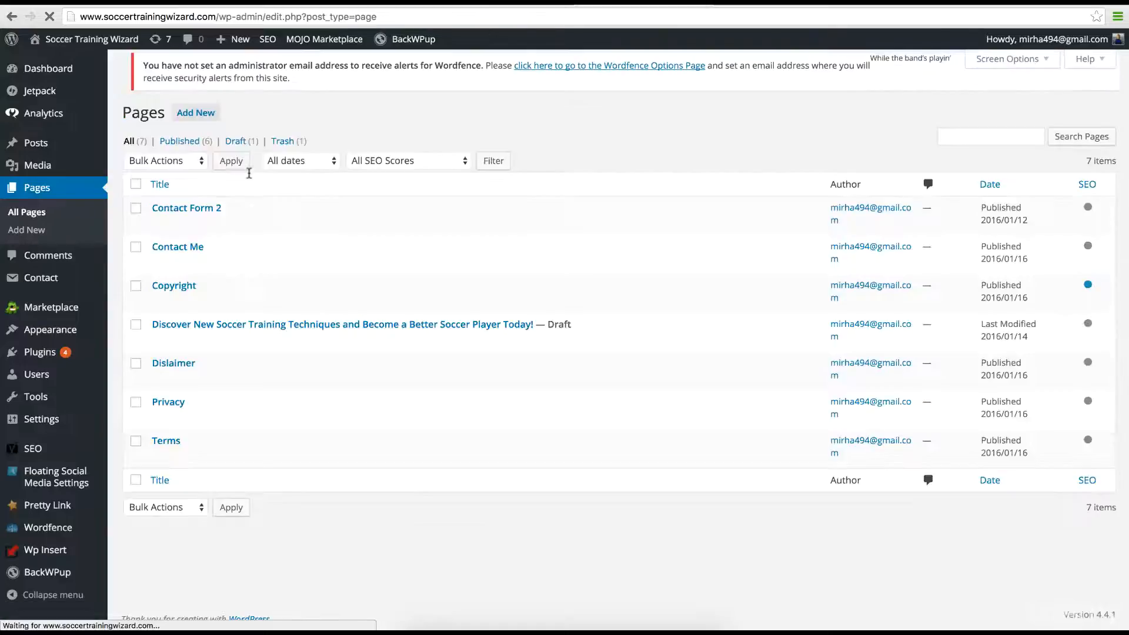
{"action": "mouse_move", "coordinate": [167, 262]}
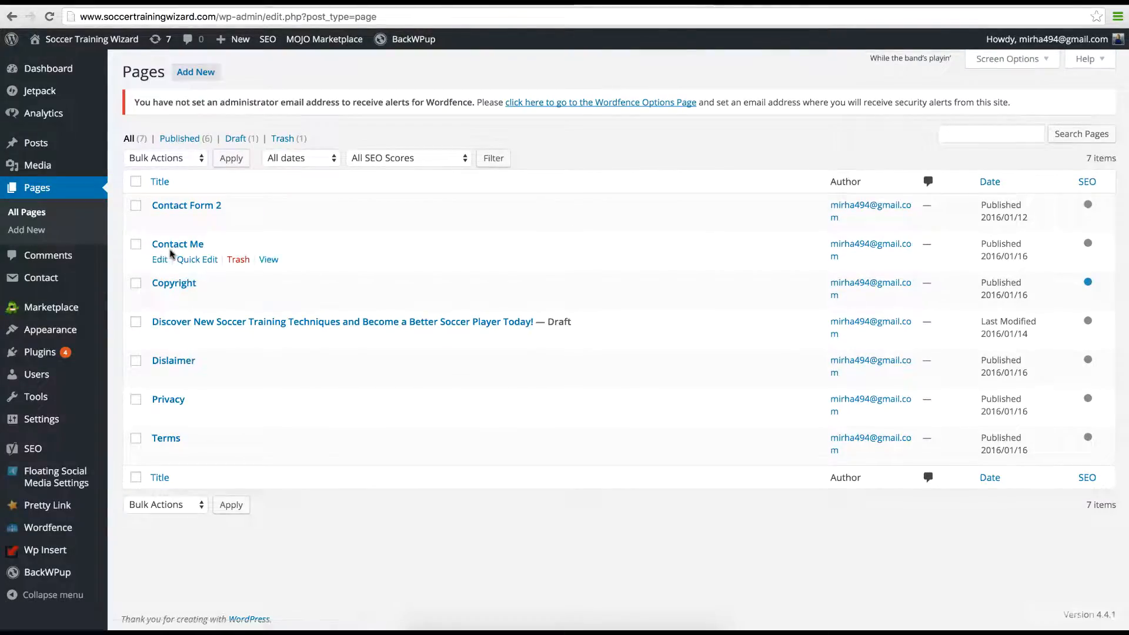
{"action": "left_click", "coordinate": [270, 261]}
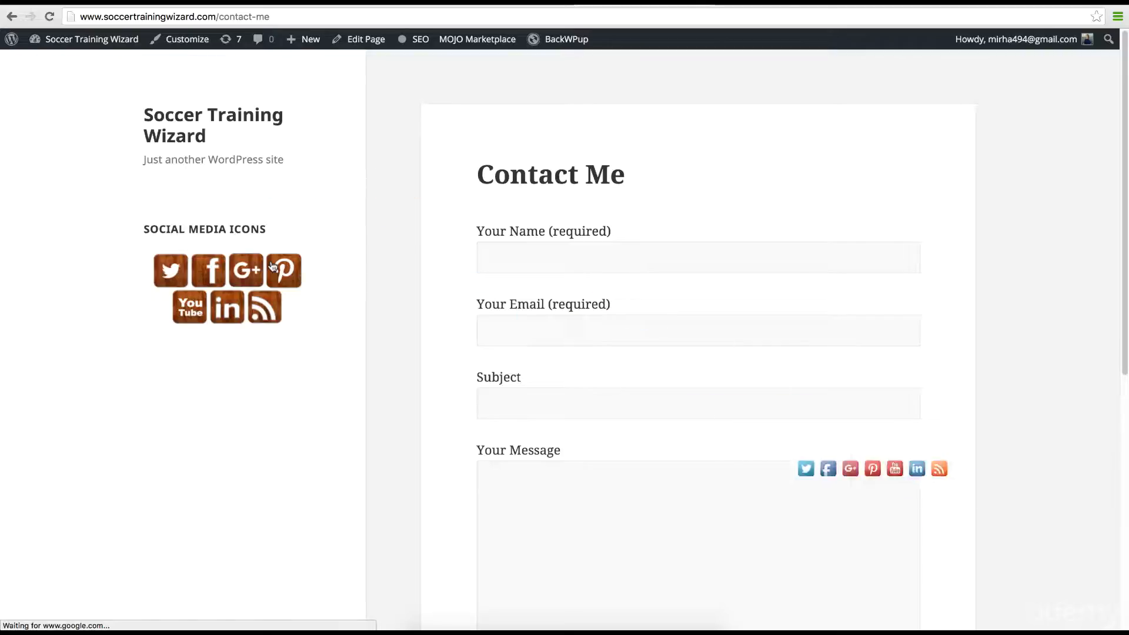
{"action": "scroll", "coordinate": [1126, 215], "scroll_direction": "down", "scroll_amount": 1}
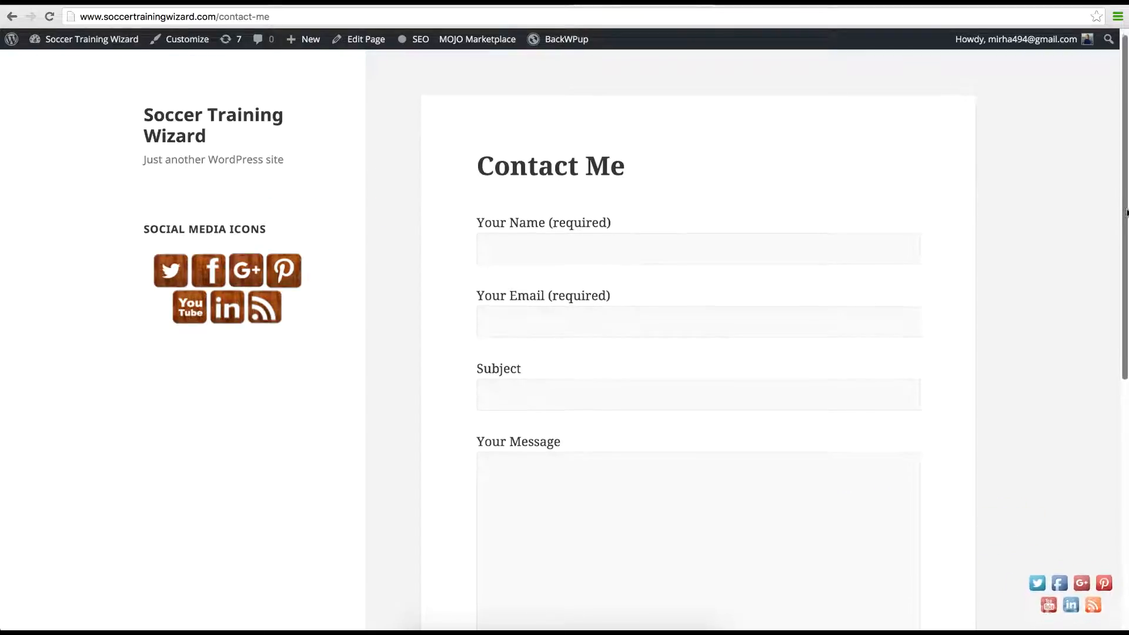
{"action": "left_click_drag", "start_coordinate": [1126, 215], "coordinate": [1126, 380]}
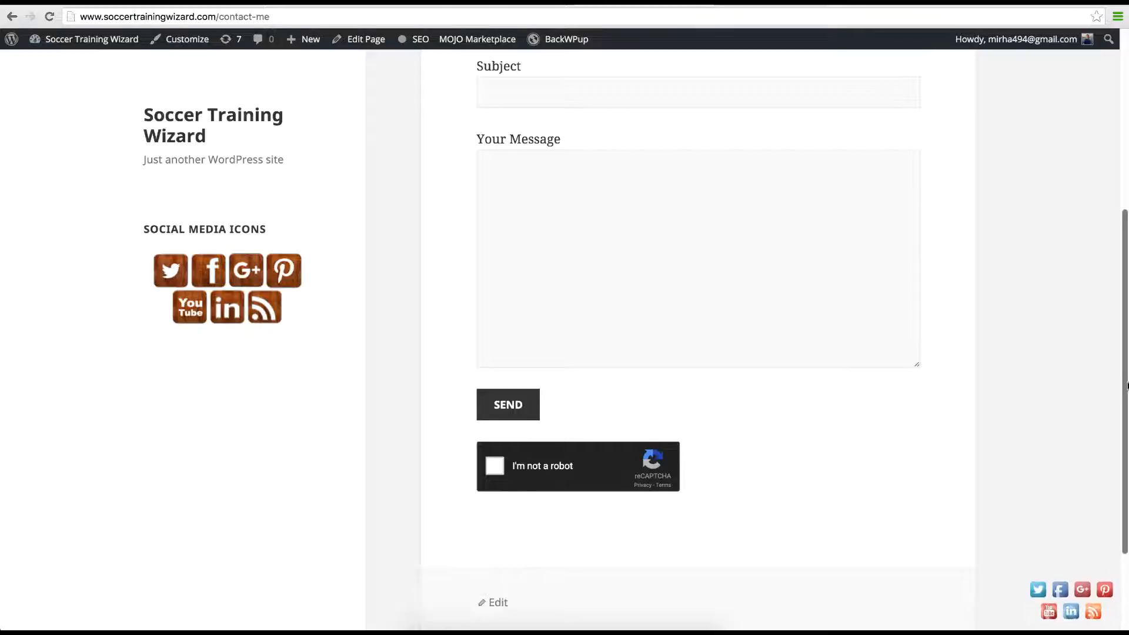
{"action": "scroll", "coordinate": [1111, 282], "scroll_direction": "up", "scroll_amount": 3}
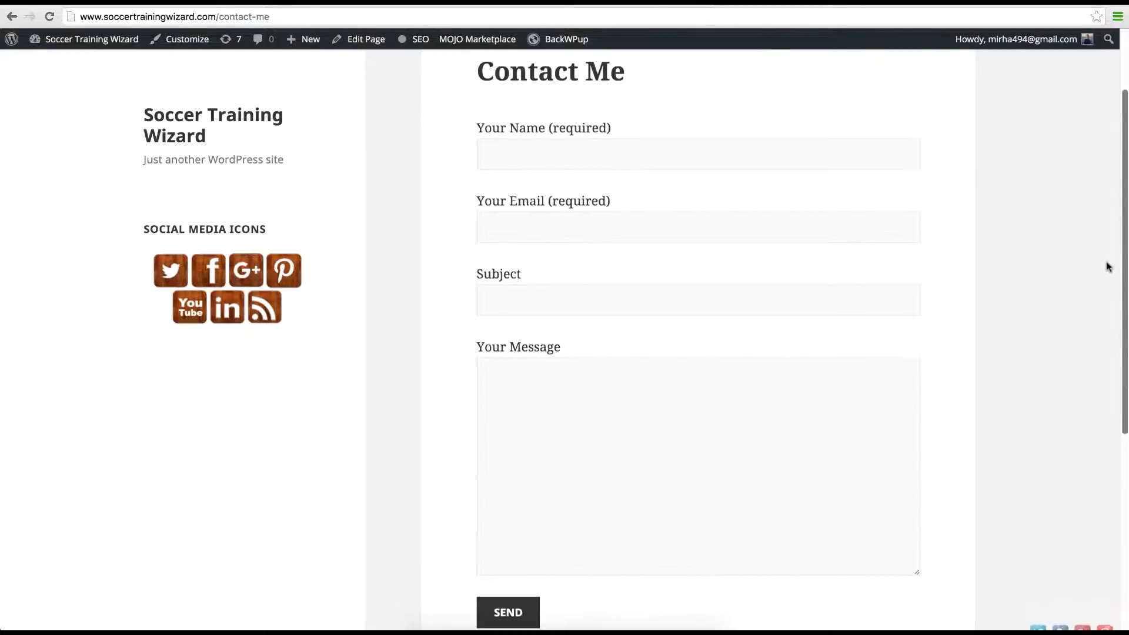
Step: Enter the sender's name and e-mail address in the Contact Me form
{"action": "left_click", "coordinate": [716, 164]}
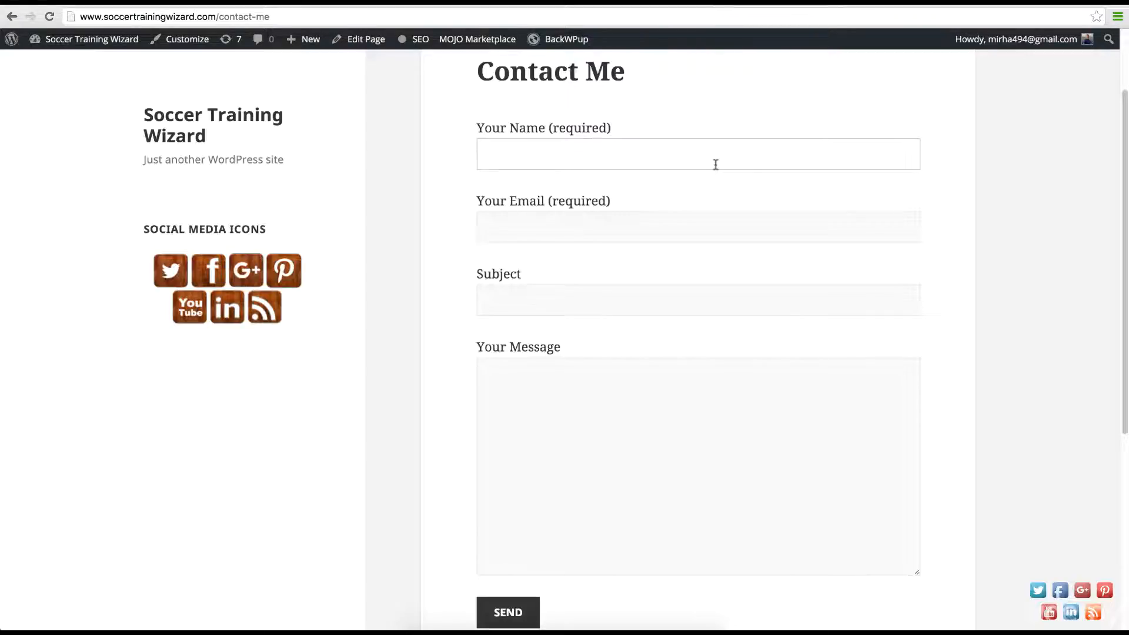
{"action": "type", "text": "Mi"}
{"action": "type", "text": "H"}
{"action": "key", "text": "Tab"}
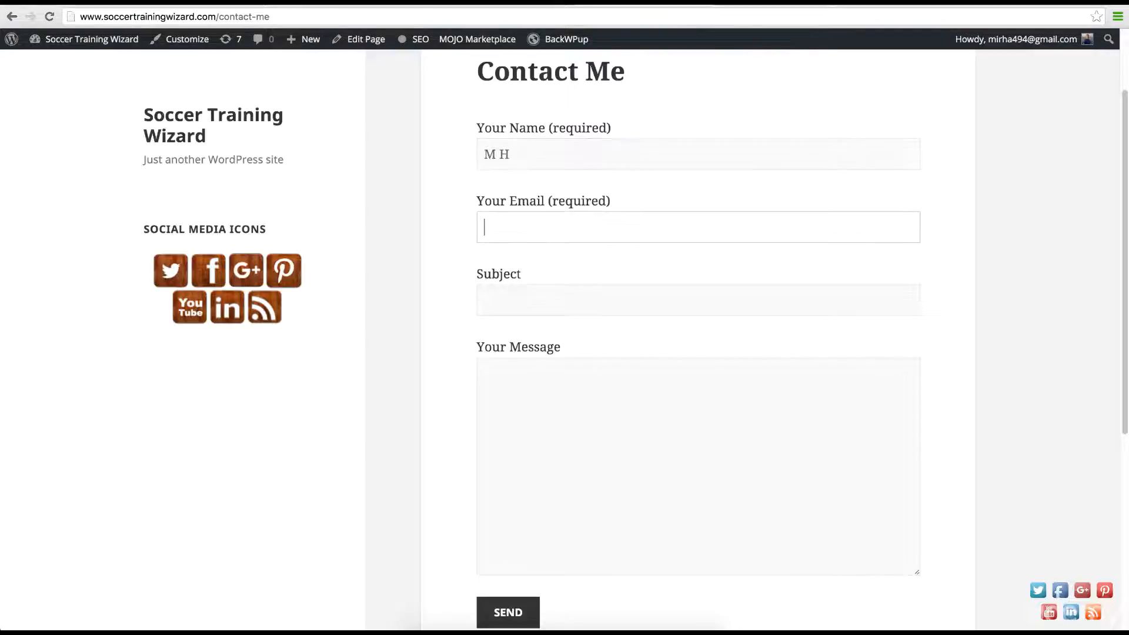
Step: Fill in subject 'Hello there' and message 'Hello how are you.', fixing a stray letter
{"action": "key", "text": "Tab"}
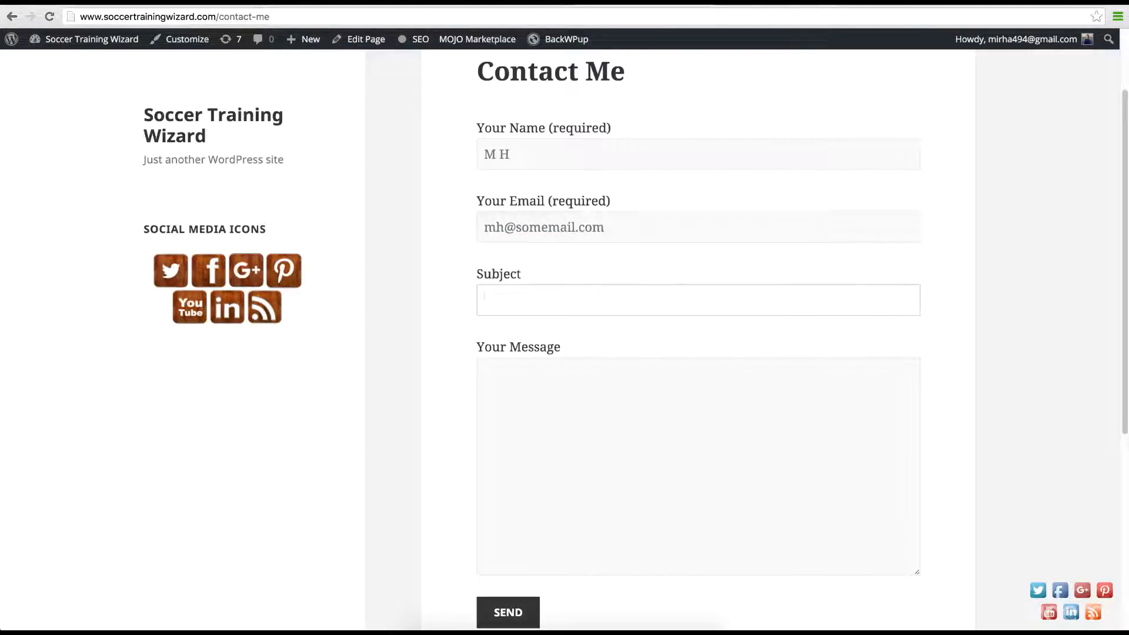
{"action": "type", "text": "Hello ther"}
{"action": "key", "text": "Tab"}
{"action": "type", "text": "e"}
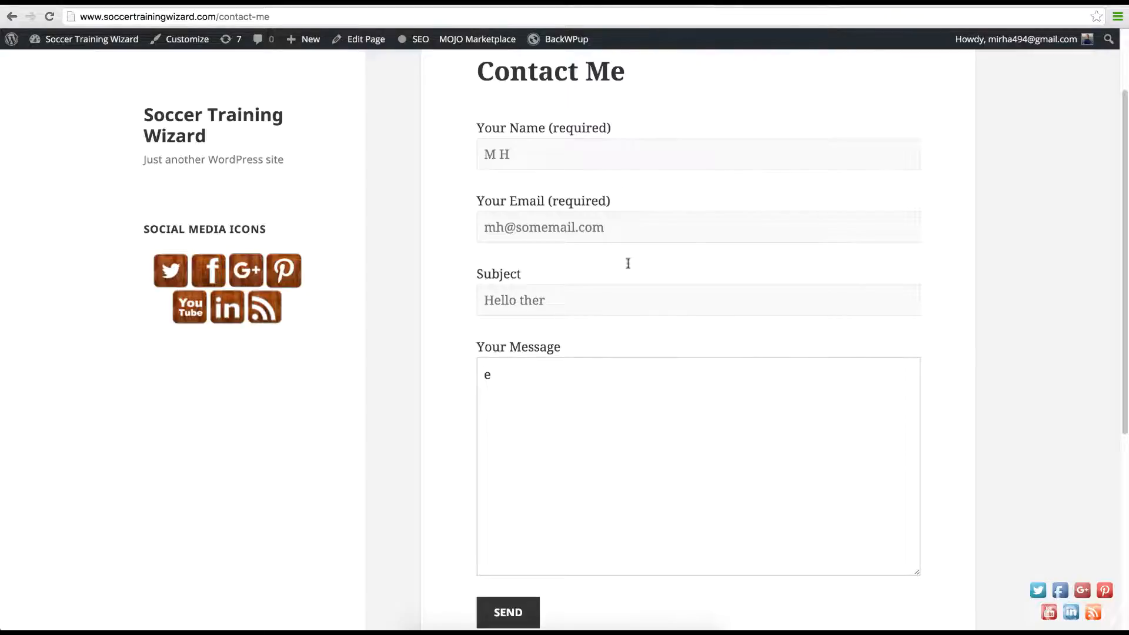
{"action": "left_click", "coordinate": [593, 312]}
{"action": "type", "text": "e"}
{"action": "left_click_drag", "start_coordinate": [529, 395], "coordinate": [445, 356]}
{"action": "type", "text": "Hello how are you."}
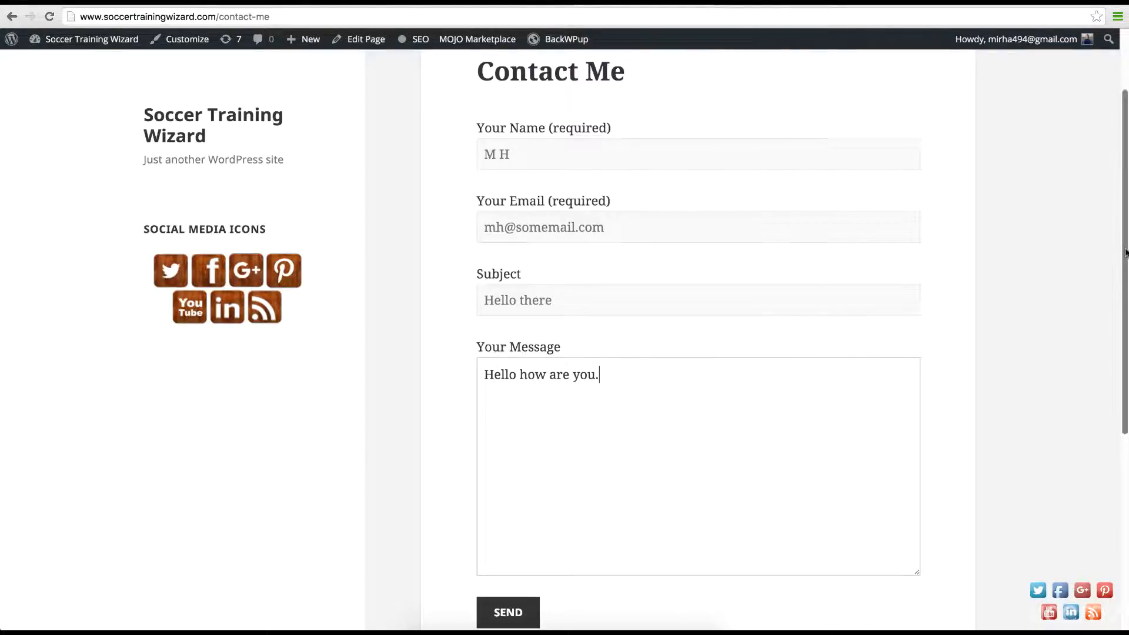
{"action": "left_click_drag", "start_coordinate": [1125, 252], "coordinate": [1126, 431]}
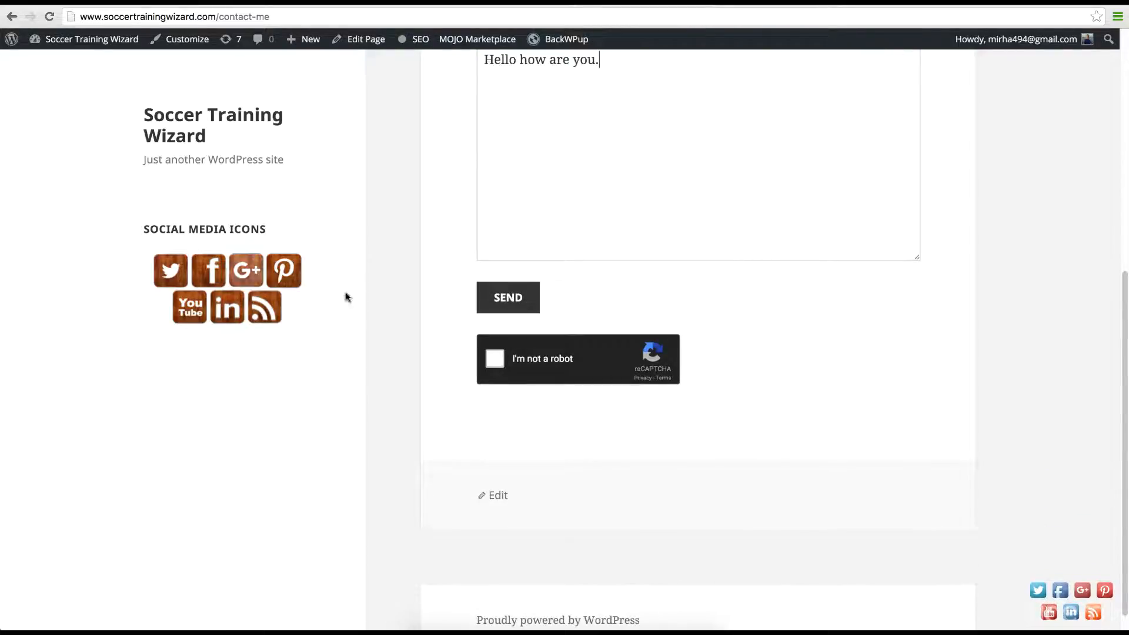
Step: Start the I'm not a robot check, dismiss the picture challenge, and reload the page to clear the form
{"action": "left_click", "coordinate": [495, 359]}
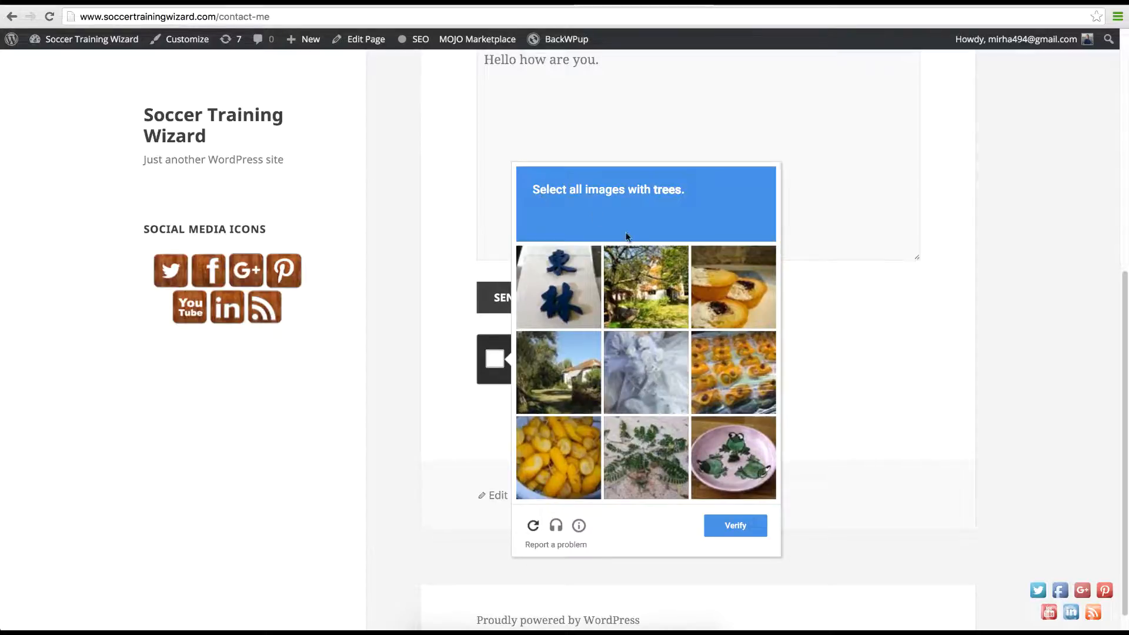
{"action": "left_click", "coordinate": [847, 317]}
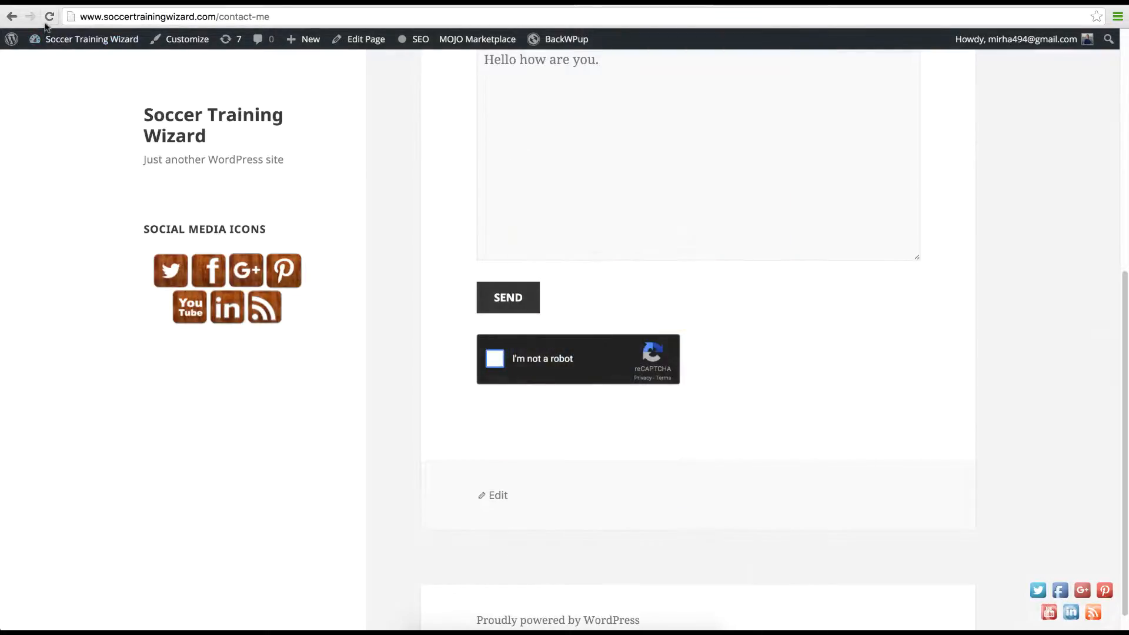
{"action": "left_click", "coordinate": [49, 18]}
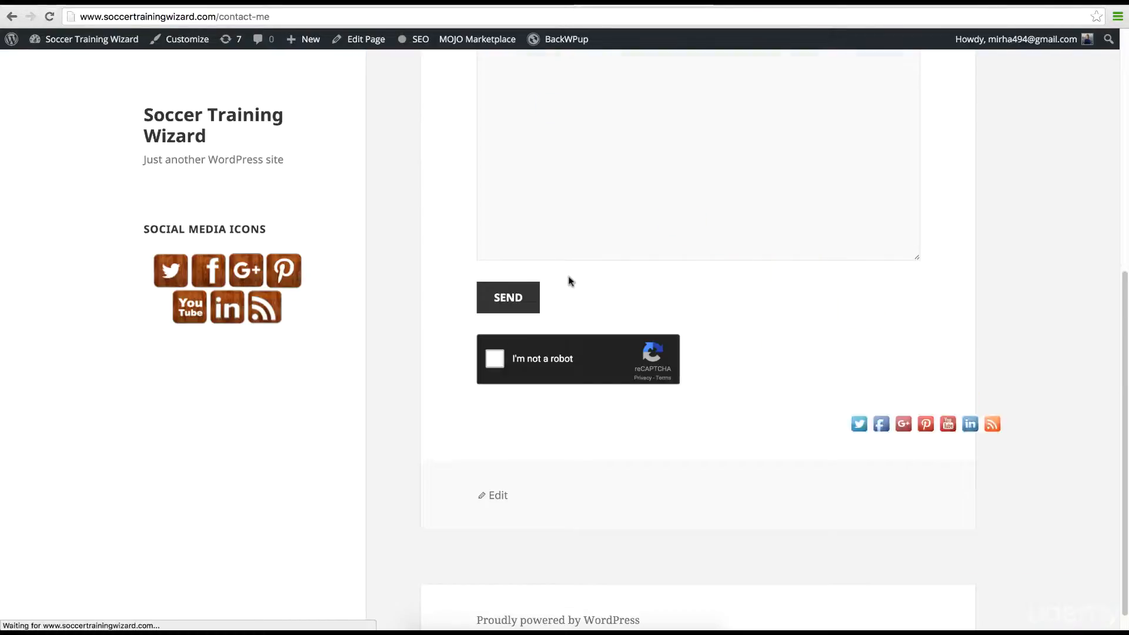
{"action": "scroll", "coordinate": [1120, 318], "scroll_direction": "up", "scroll_amount": 5}
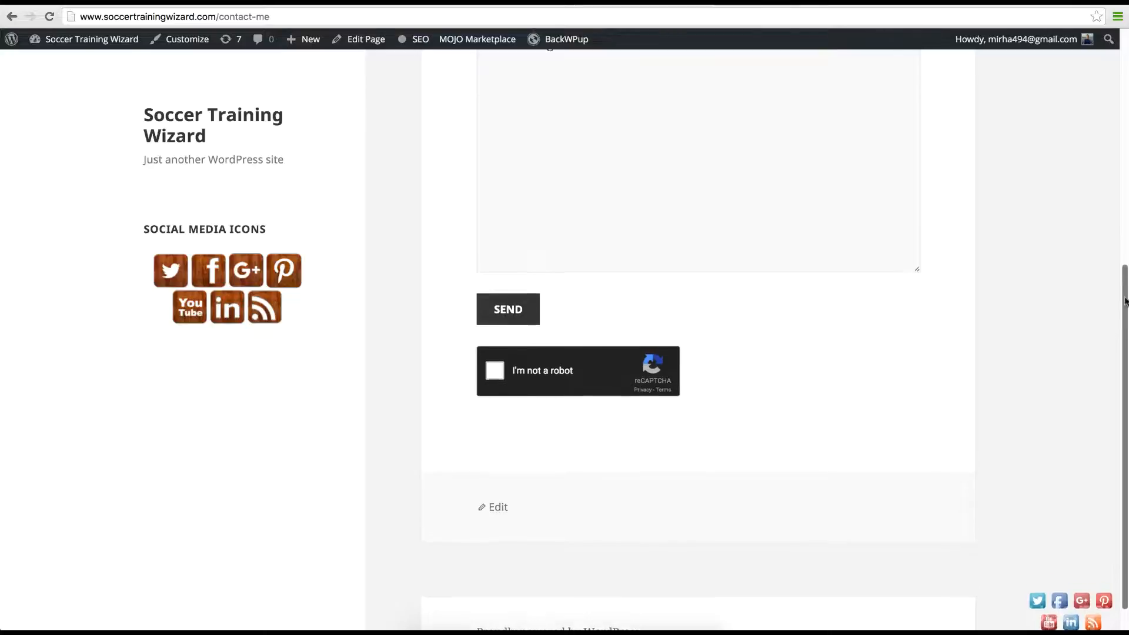
{"action": "scroll", "coordinate": [1096, 181], "scroll_direction": "down", "scroll_amount": 5}
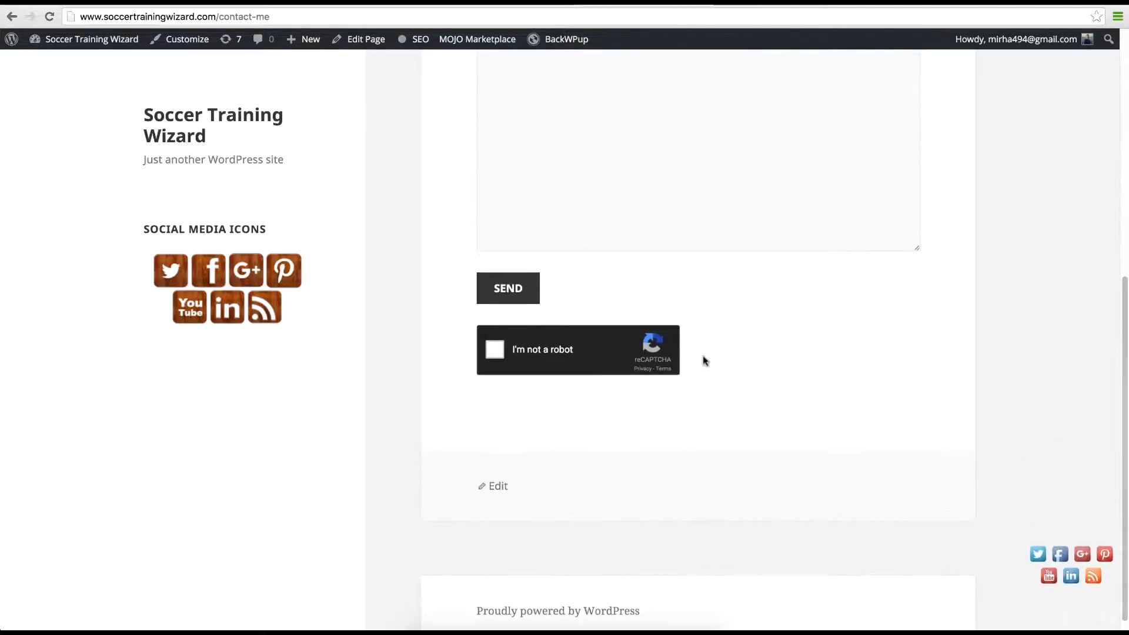
Step: Start the reCAPTCHA, tick the three candy pictures, then swap for a new challenge
{"action": "left_click", "coordinate": [501, 351]}
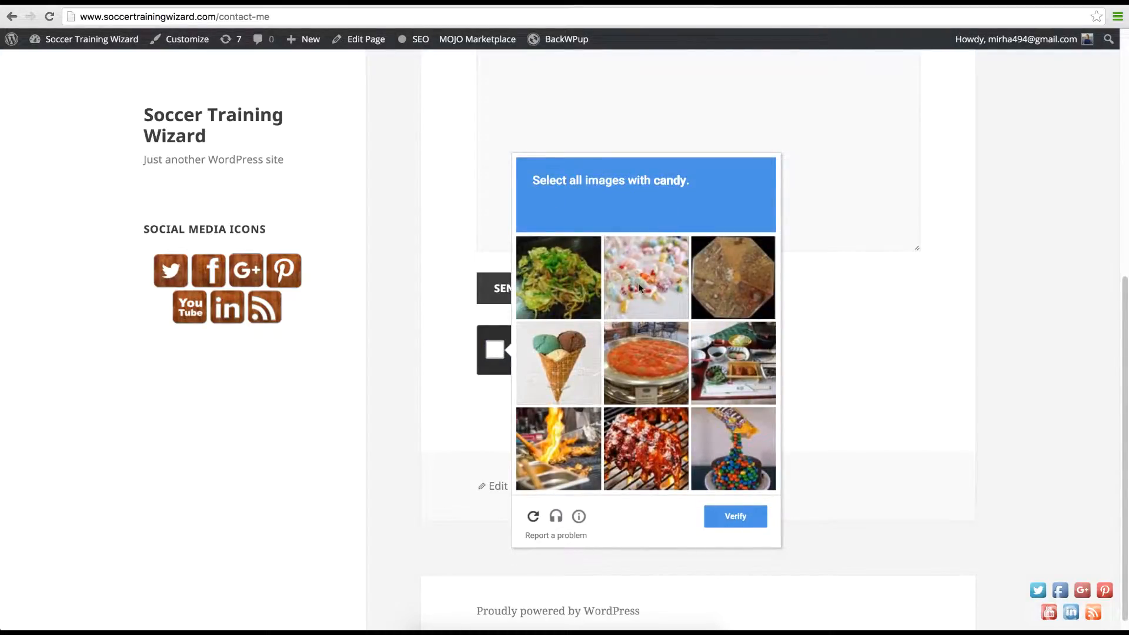
{"action": "left_click", "coordinate": [650, 305]}
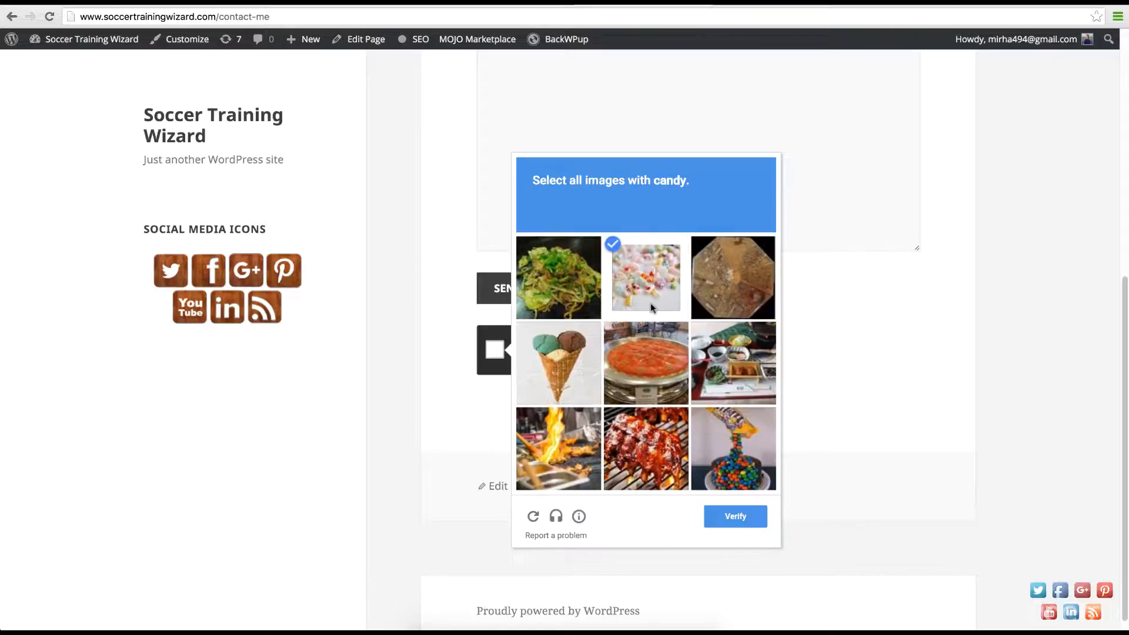
{"action": "left_click", "coordinate": [560, 367]}
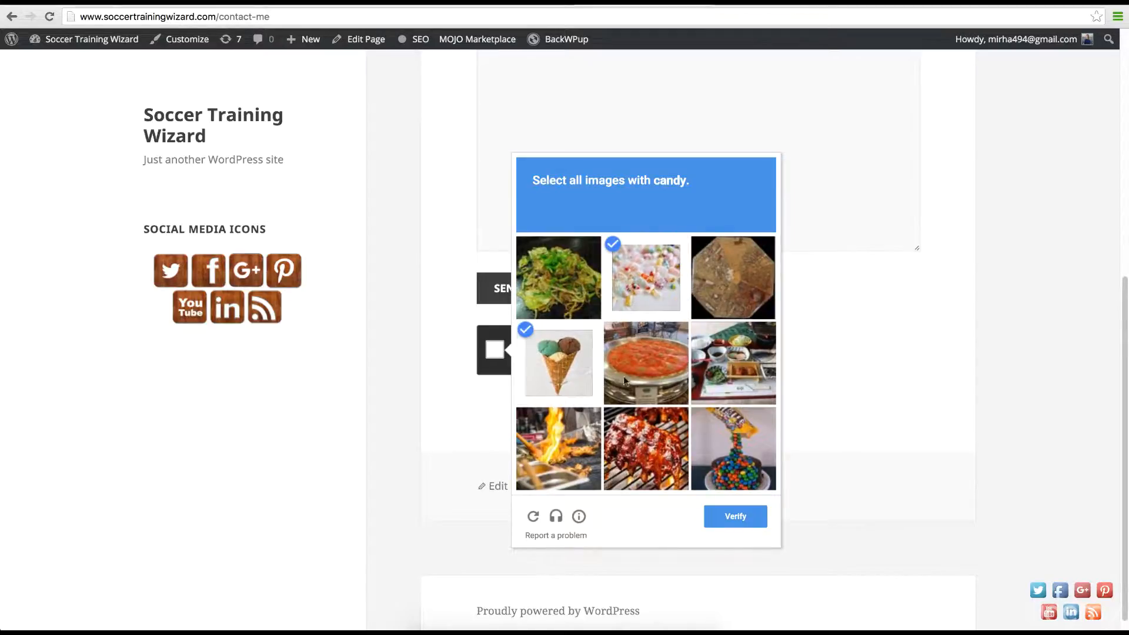
{"action": "left_click", "coordinate": [740, 450]}
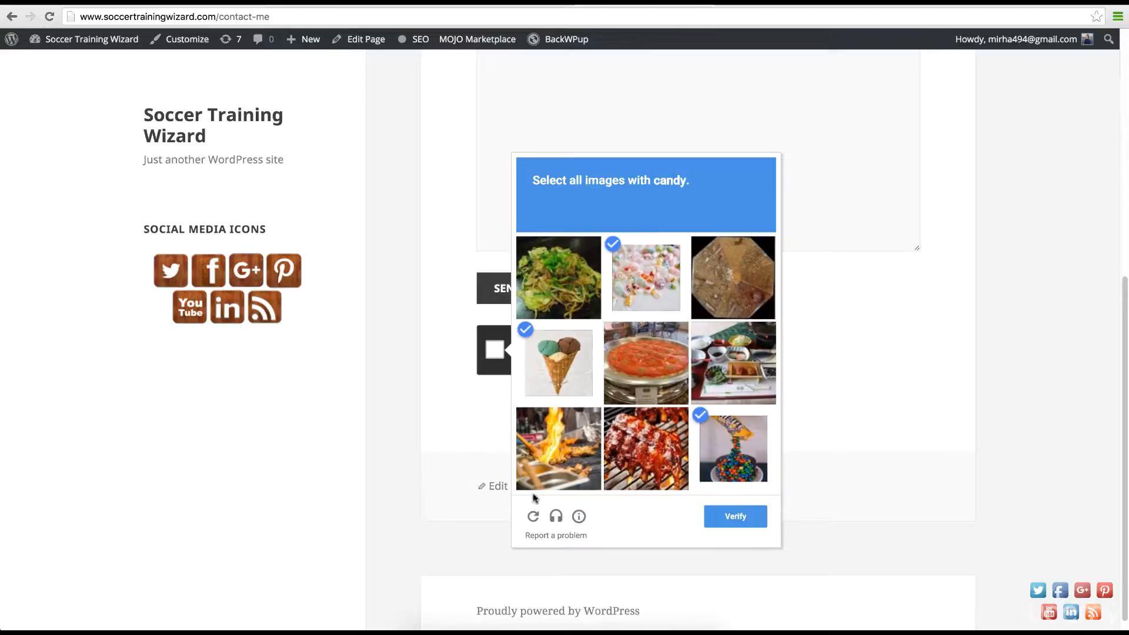
{"action": "left_click", "coordinate": [534, 517]}
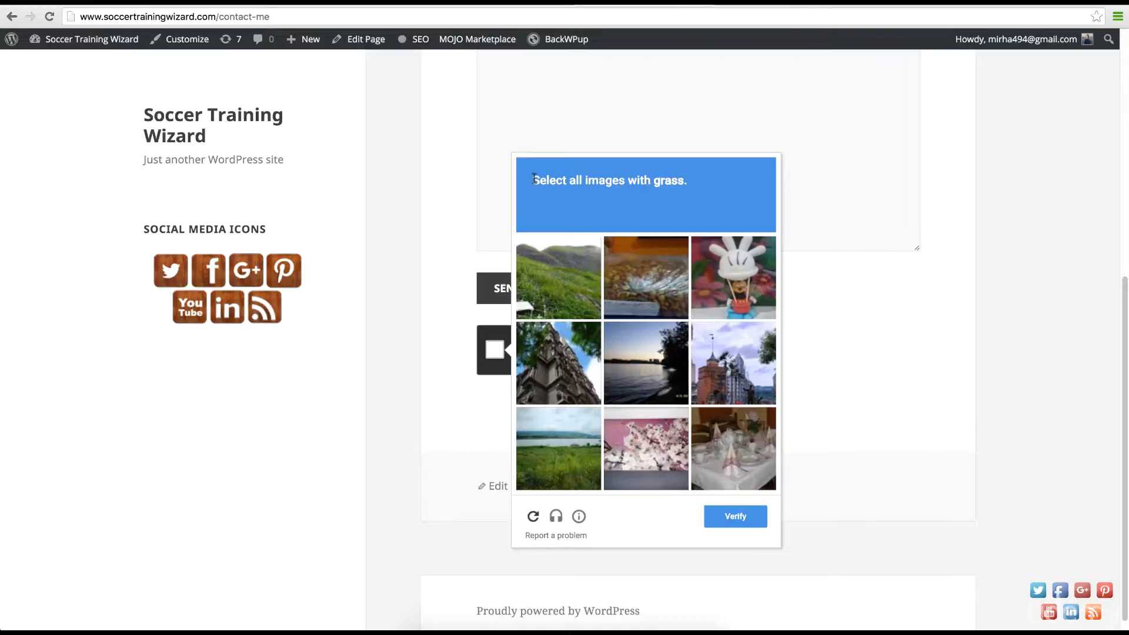
Step: Tick the three grass pictures, then request a different picture challenge
{"action": "left_click", "coordinate": [579, 272]}
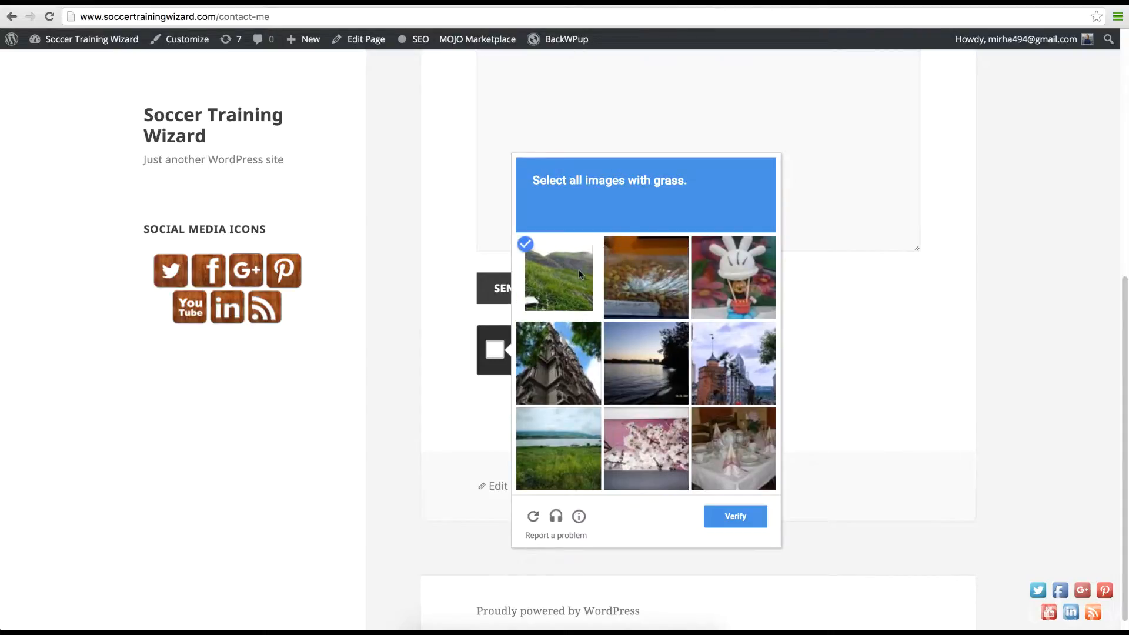
{"action": "left_click", "coordinate": [560, 439]}
{"action": "left_click", "coordinate": [574, 363]}
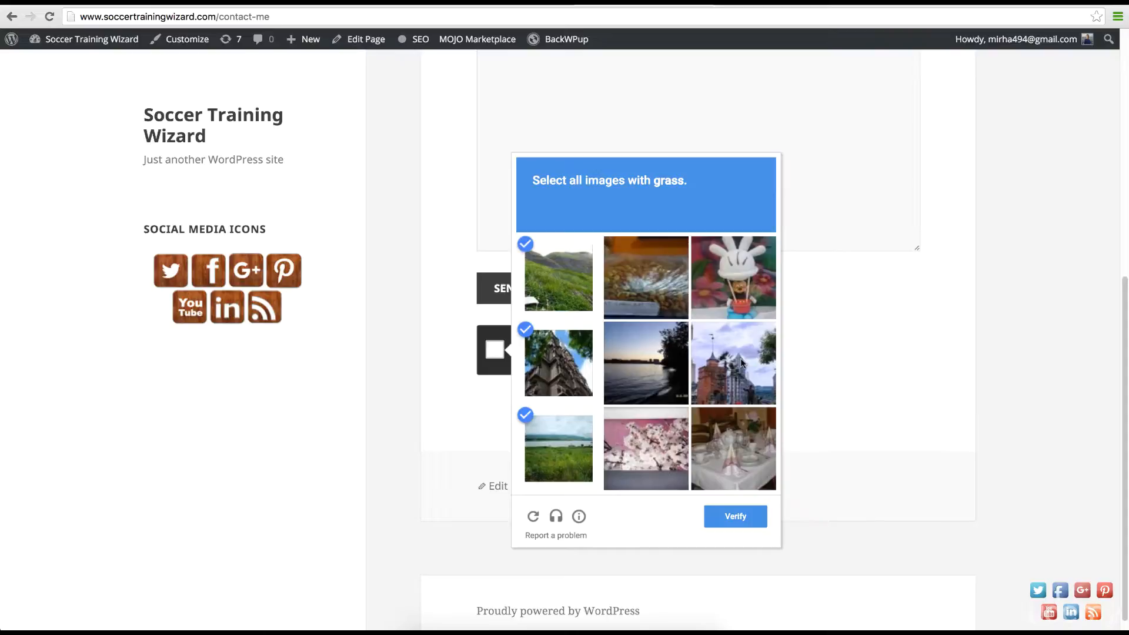
{"action": "left_click", "coordinate": [534, 517]}
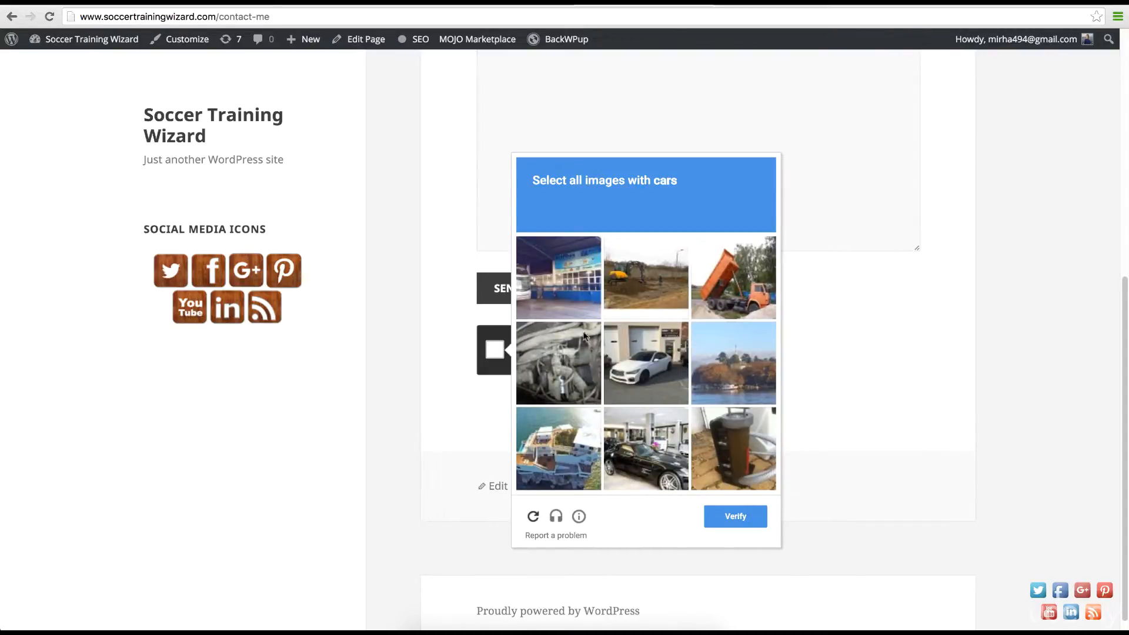
Step: Tick the white and black car pictures, then close the challenge without verifying
{"action": "left_click", "coordinate": [665, 378]}
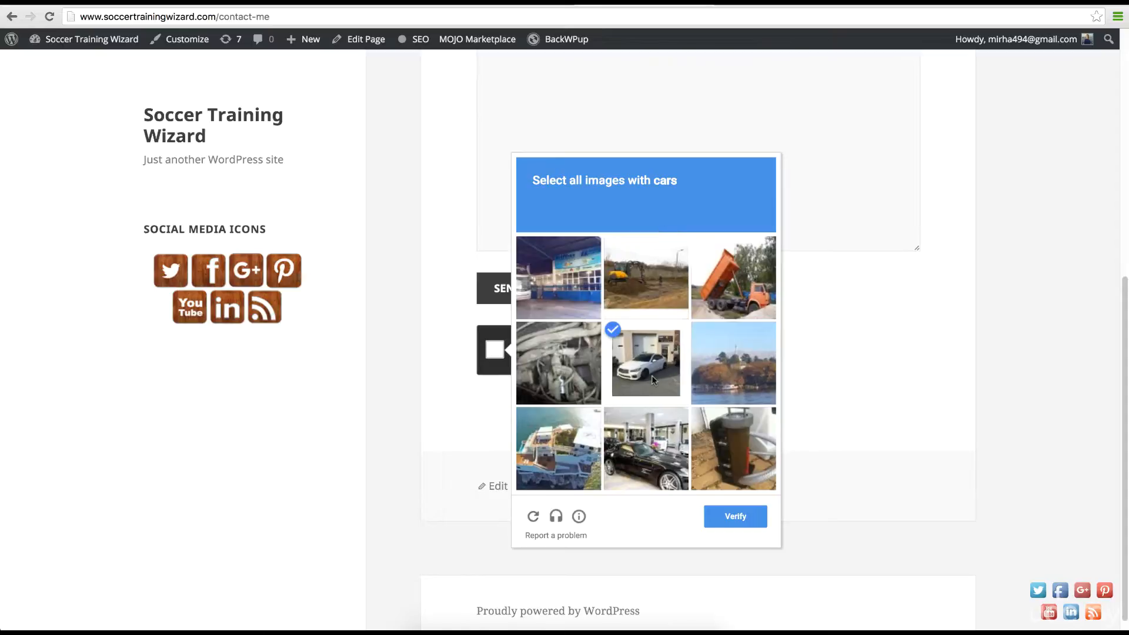
{"action": "left_click", "coordinate": [664, 445]}
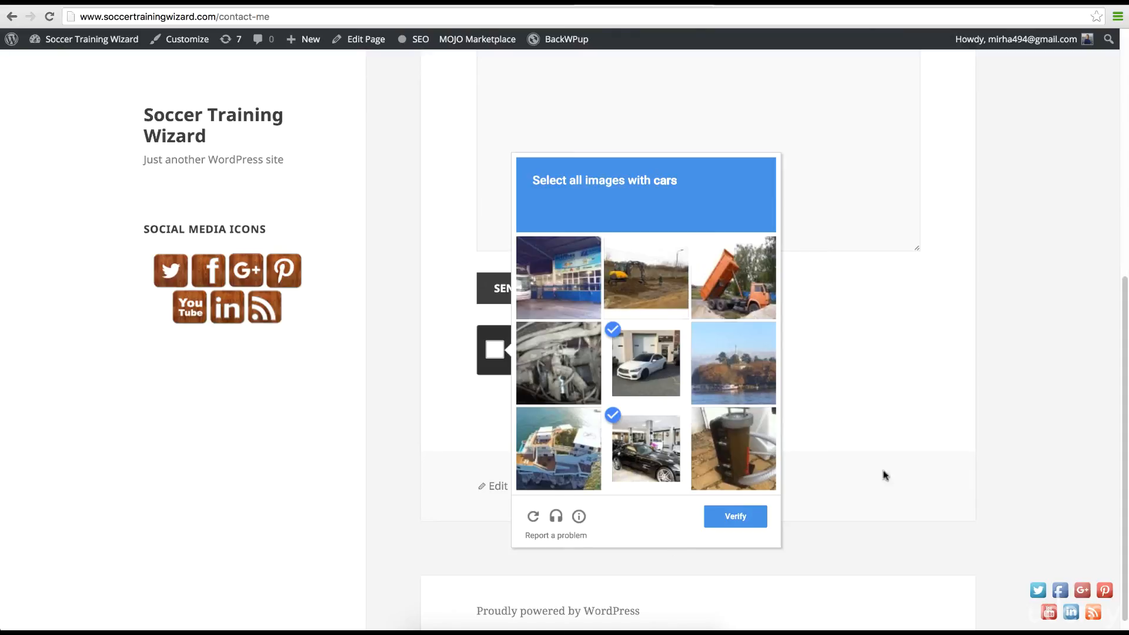
{"action": "left_click", "coordinate": [915, 478]}
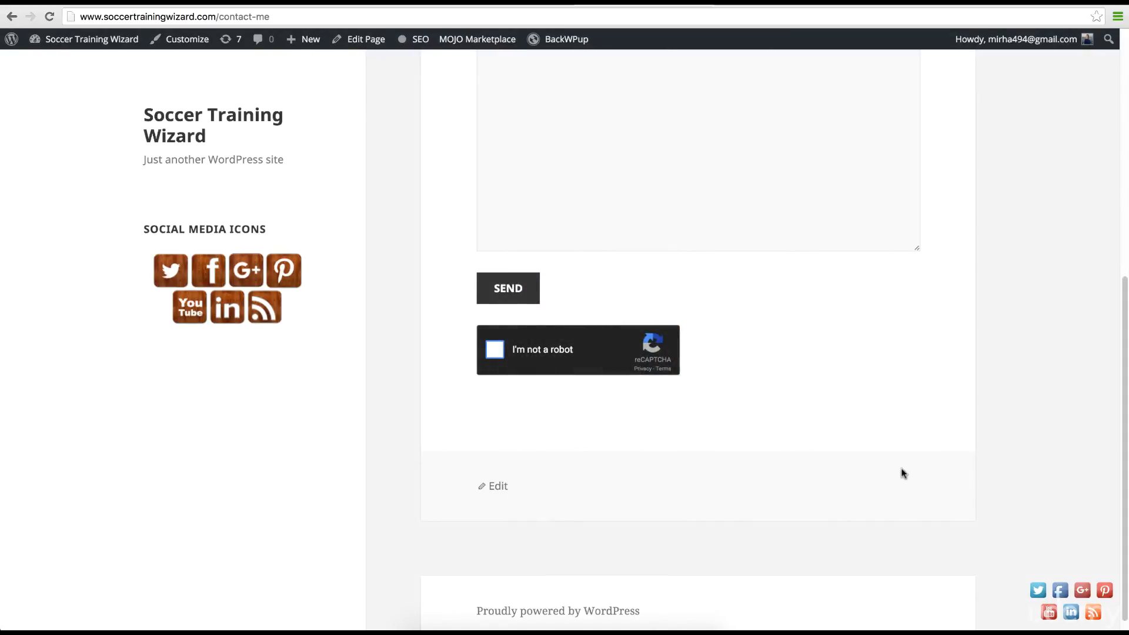